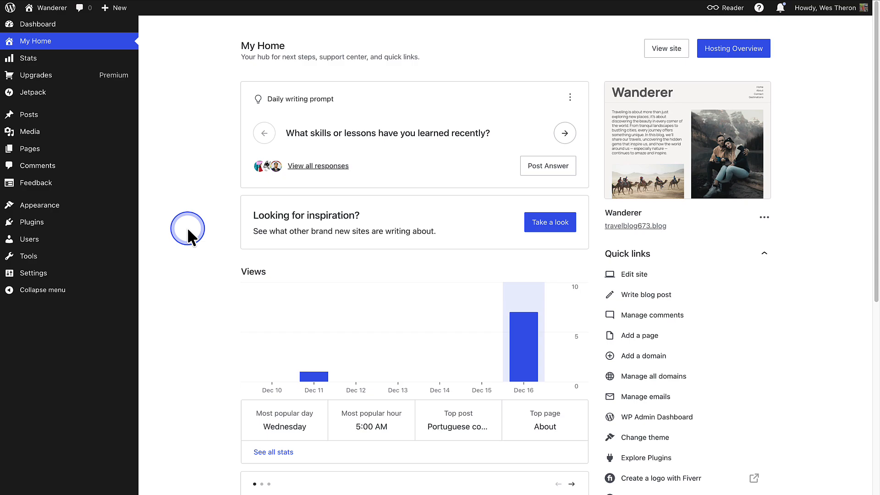
# Set the site visibility to Public in the Reading settings and save the changes
pyautogui.moveTo(105, 276)
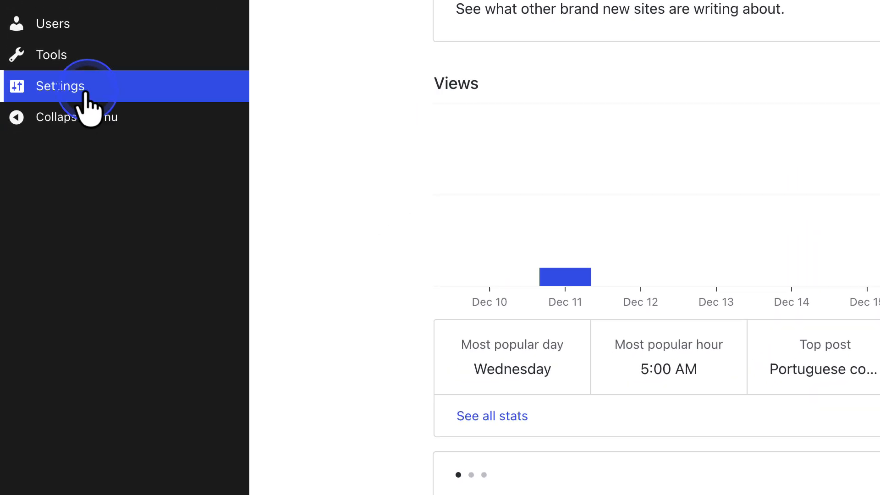
pyautogui.click(285, 142)
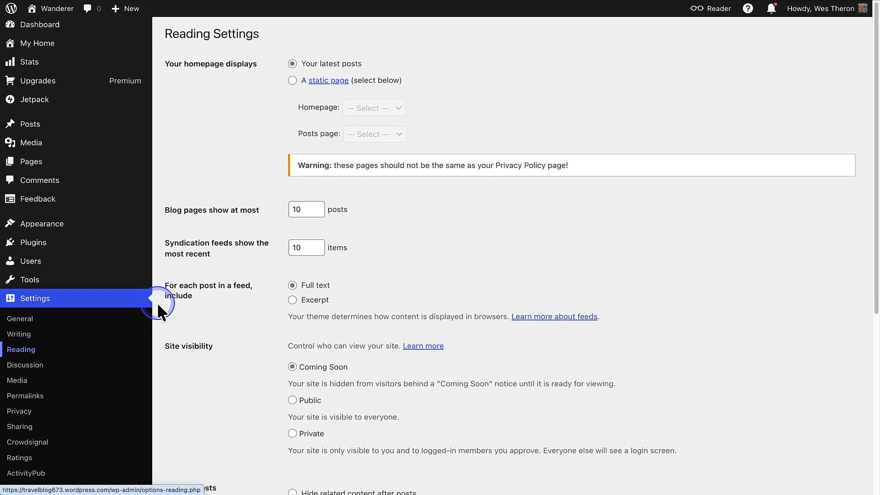
pyautogui.scroll(-5, 157, 301)
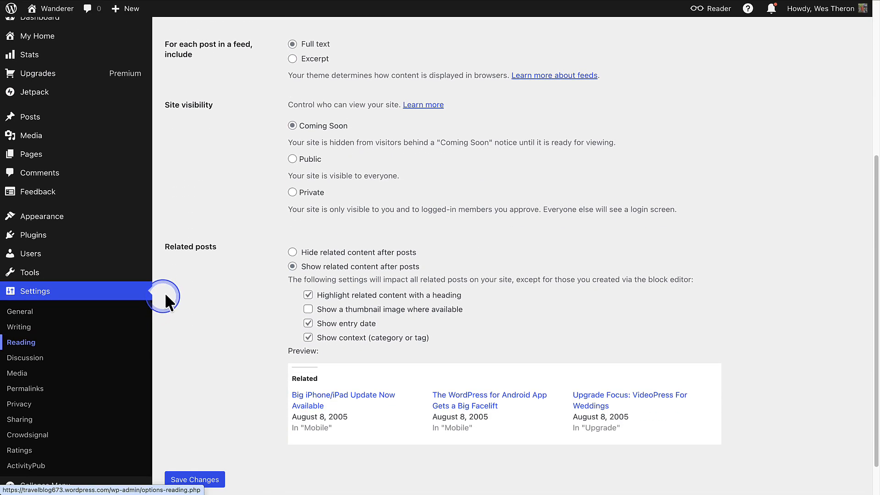
pyautogui.click(291, 160)
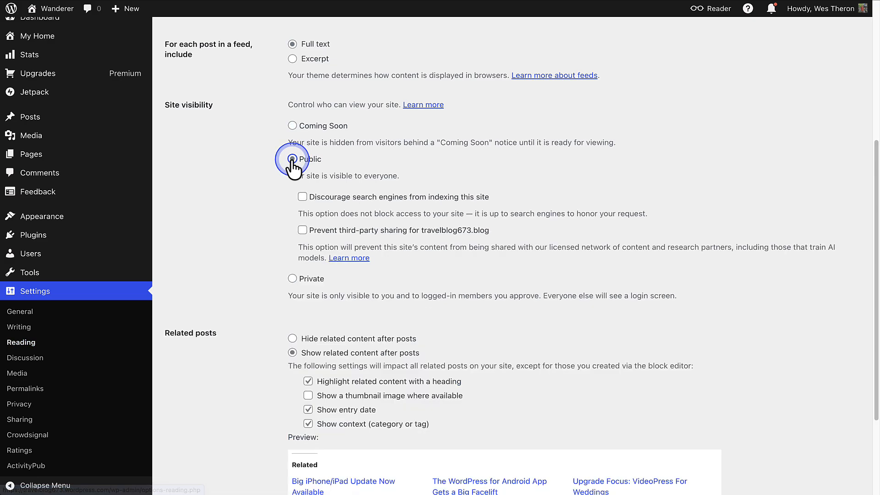
pyautogui.scroll(-3, 218, 334)
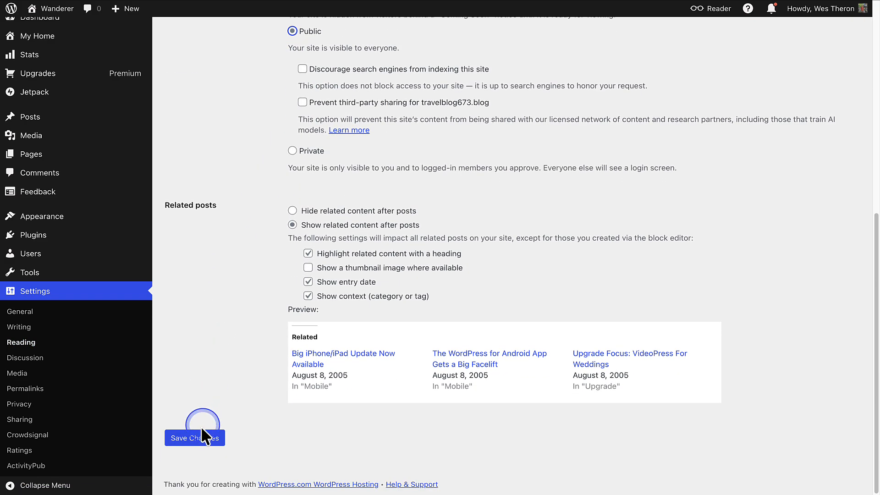
pyautogui.click(195, 439)
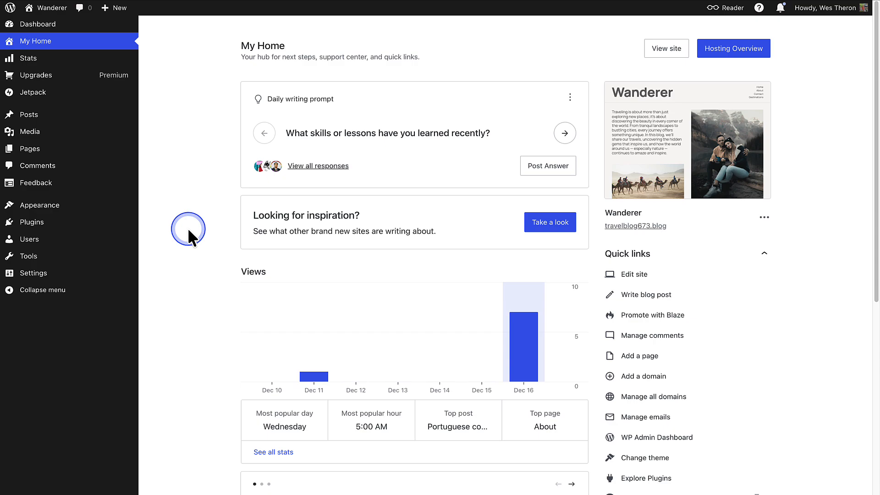
# Open the Wanderer site's Jetpack newsletter settings and go to adding plans for the paid newsletter
pyautogui.moveTo(45, 95)
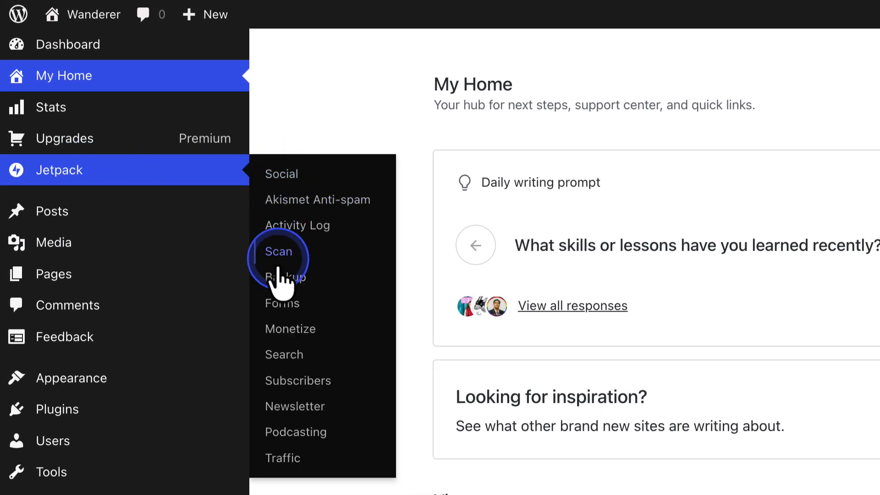
pyautogui.click(294, 405)
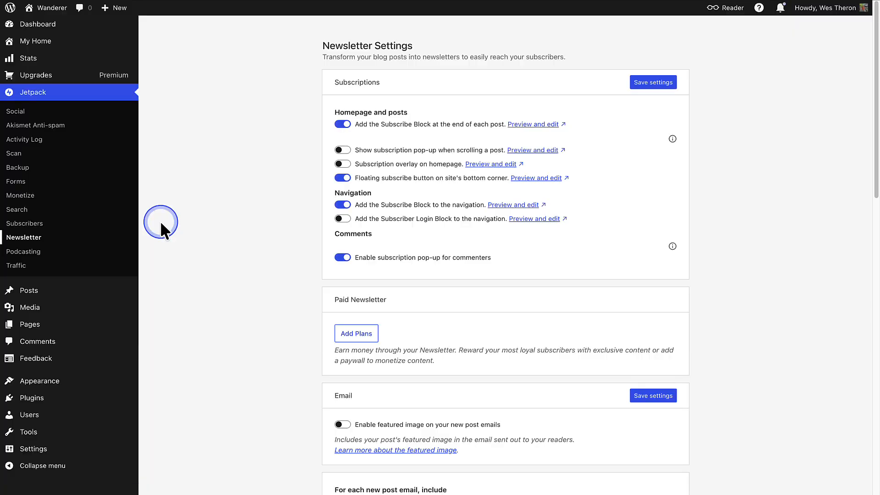
pyautogui.scroll(-5, 160, 221)
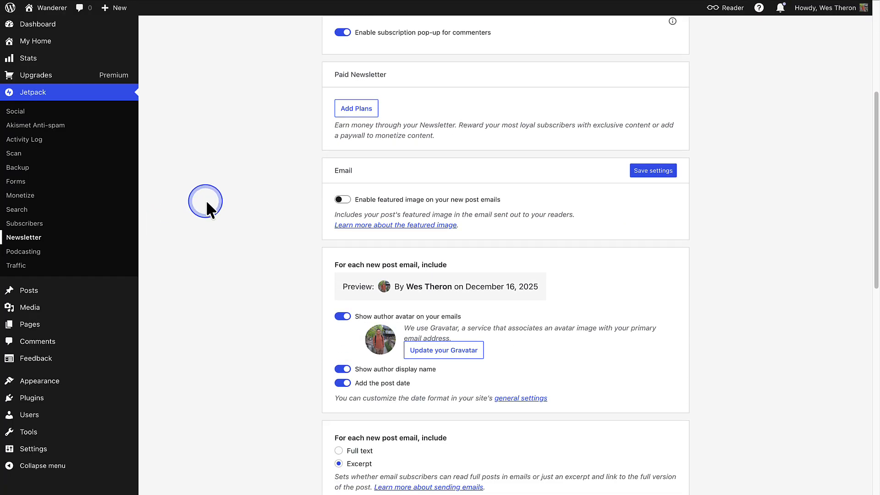
pyautogui.click(356, 111)
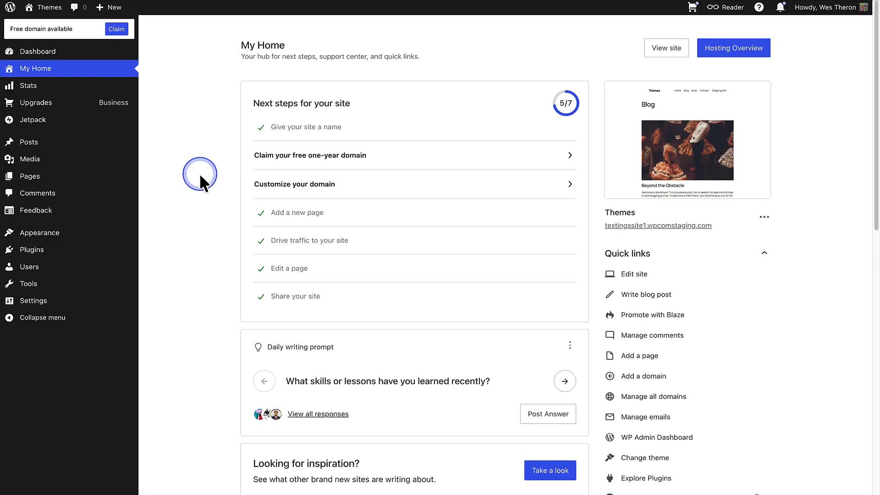
# On the Themes site, open the newsletter section of the Jetpack settings and go to managing the paid newsletter plans
pyautogui.moveTo(71, 124)
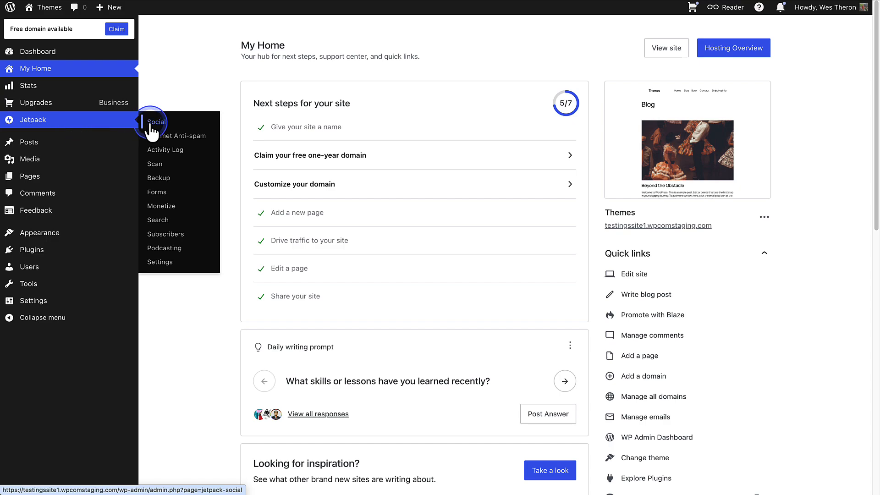
pyautogui.click(157, 262)
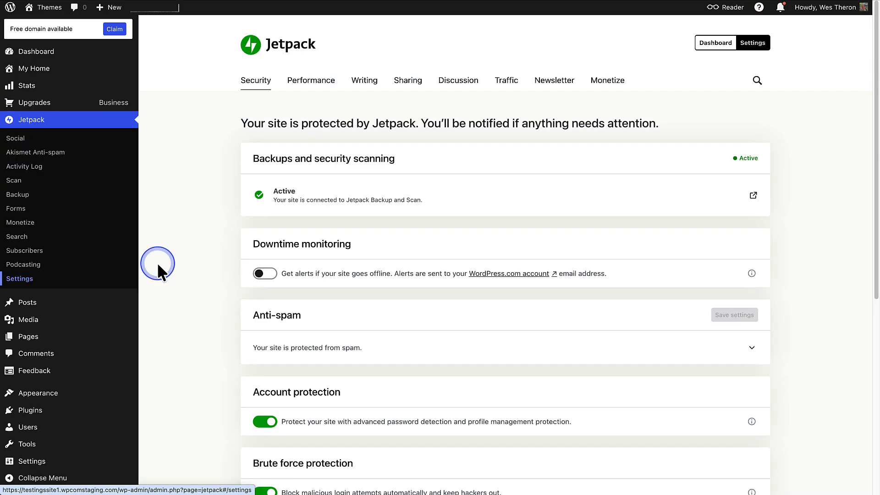
pyautogui.click(554, 82)
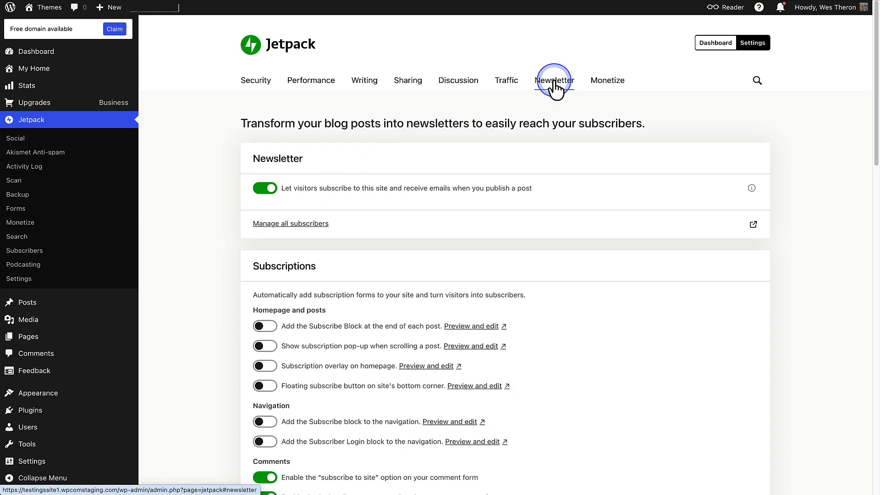
pyautogui.scroll(-3, 570, 248)
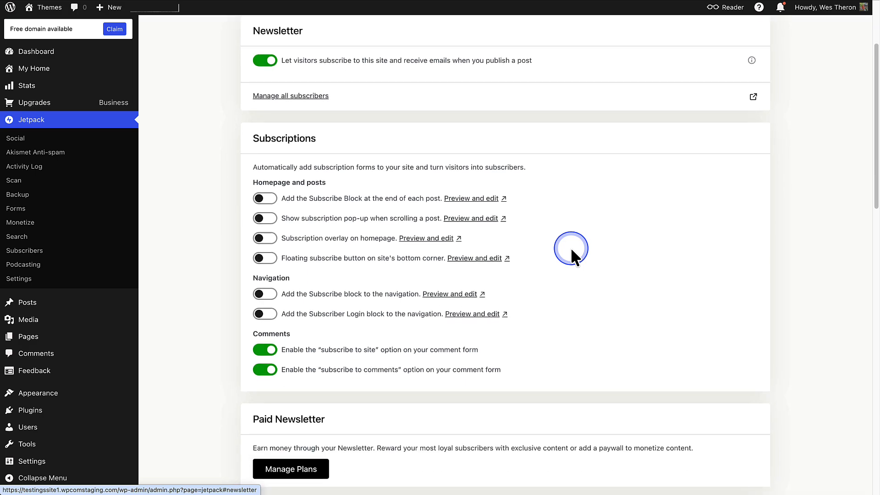
pyautogui.scroll(-6, 570, 247)
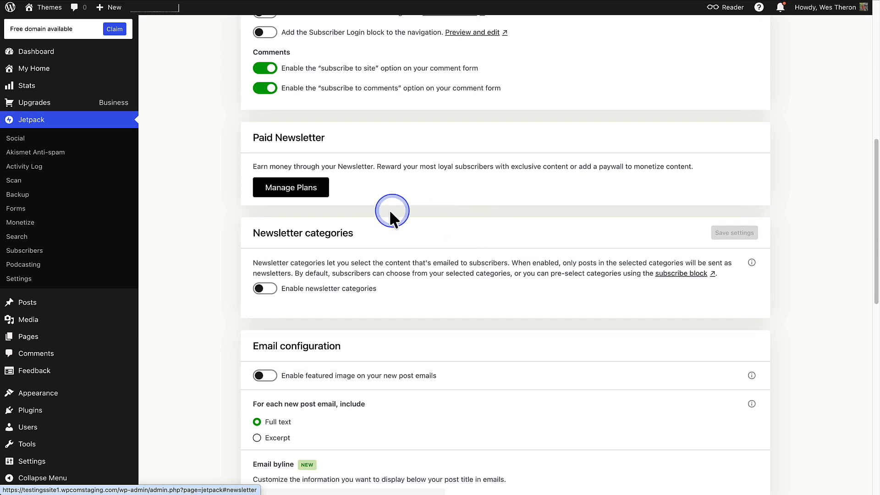
pyautogui.click(310, 199)
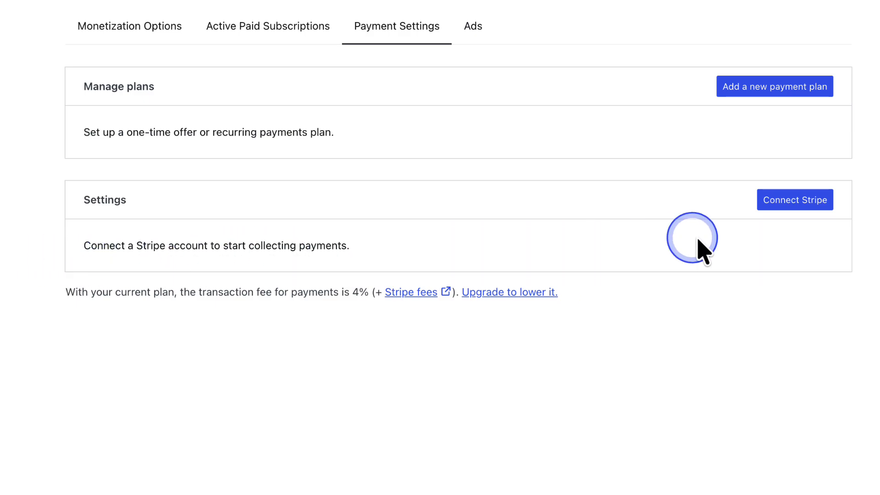
# Start connecting a Stripe account for collecting payments, enter the account's email address and continue
pyautogui.click(798, 208)
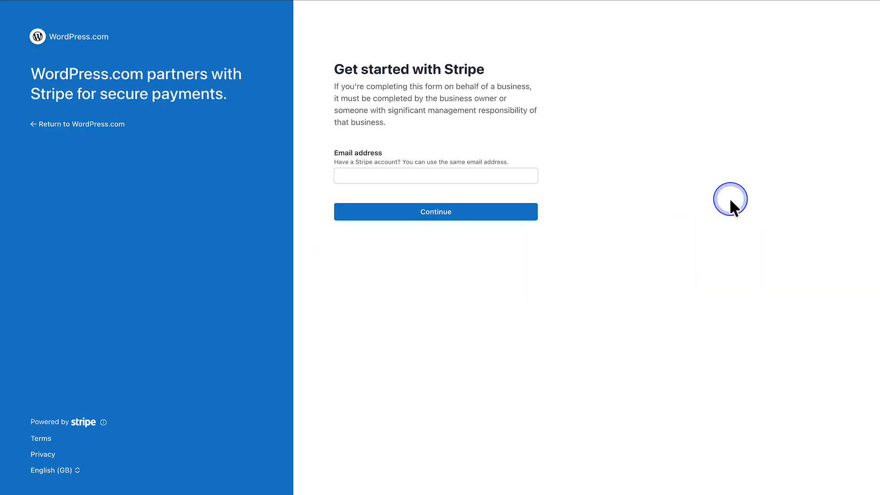
pyautogui.click(341, 175)
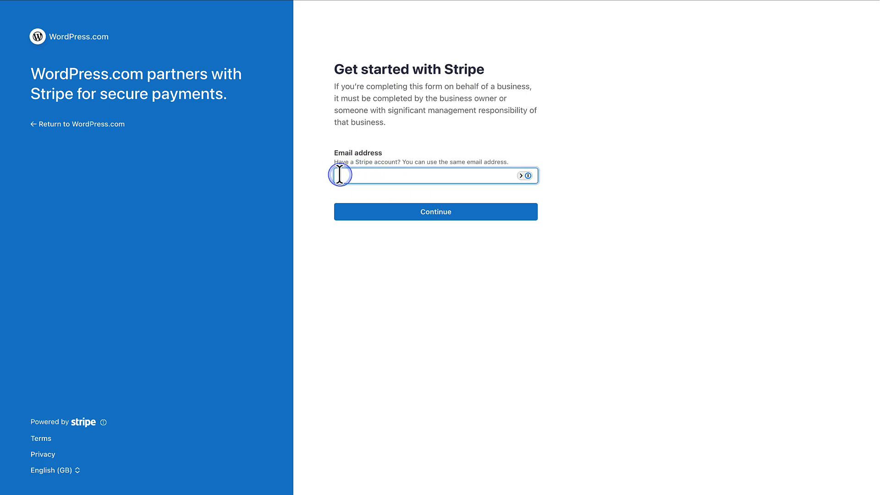
pyautogui.write('example@email.com')
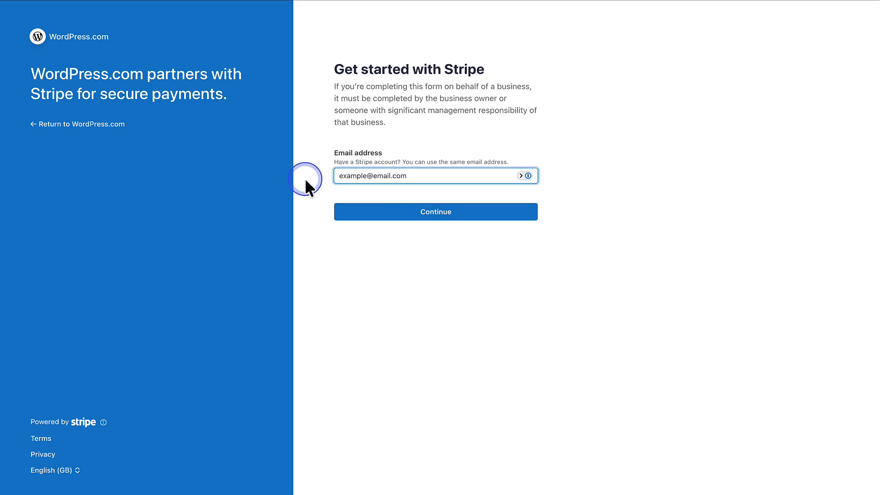
pyautogui.click(417, 215)
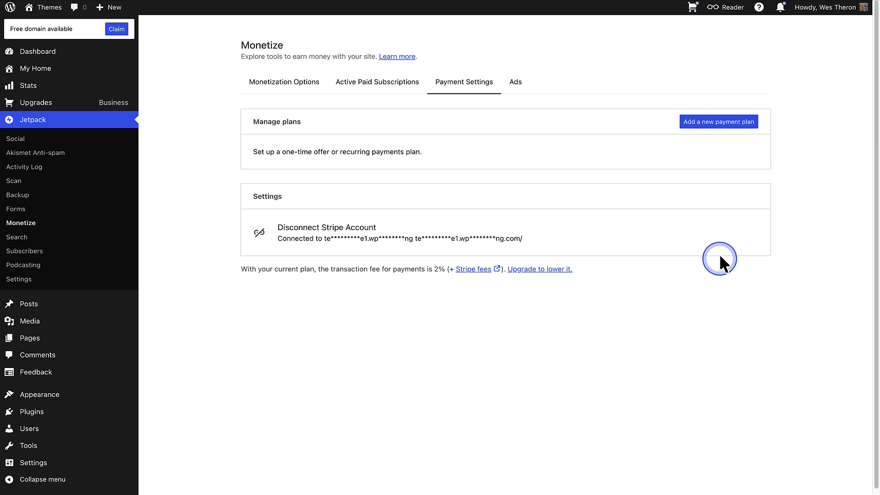
# Add a new payment plan named Members Lounge and make it a paid newsletter tier
pyautogui.click(711, 123)
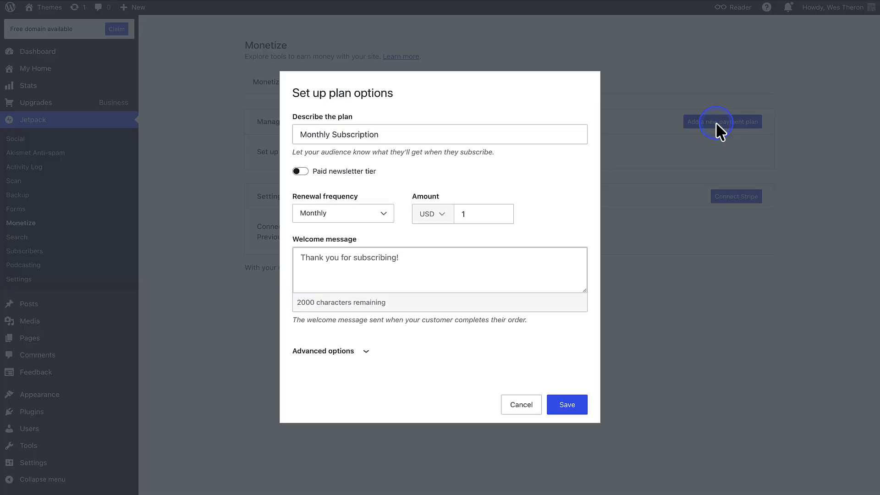
pyautogui.click(391, 134)
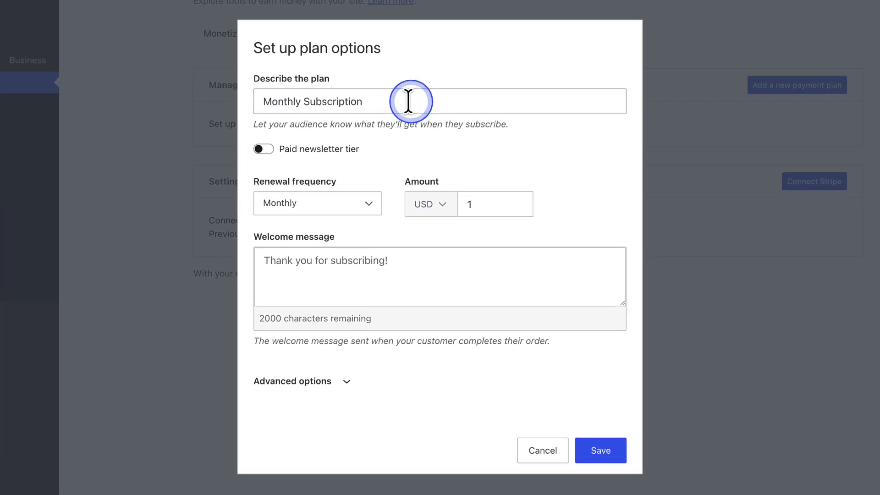
pyautogui.moveTo(377, 101); pyautogui.dragTo(241, 101)
pyautogui.press('BackSpace')
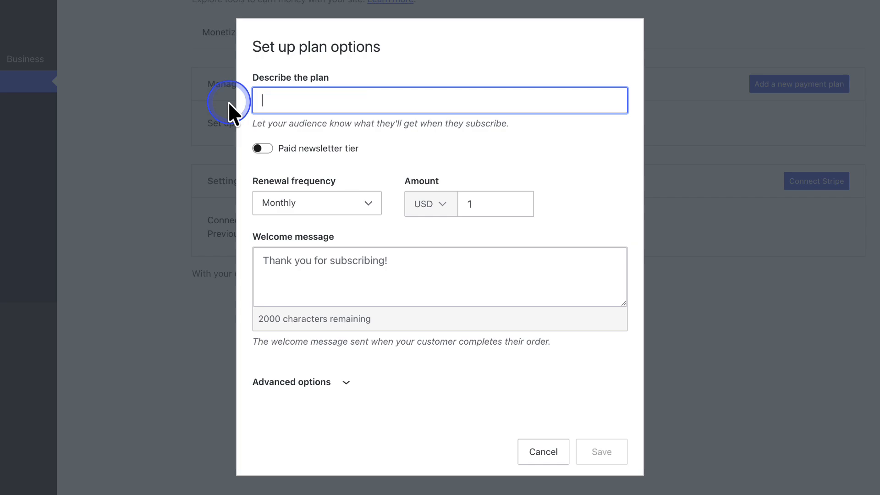
pyautogui.write('Members Lounge')
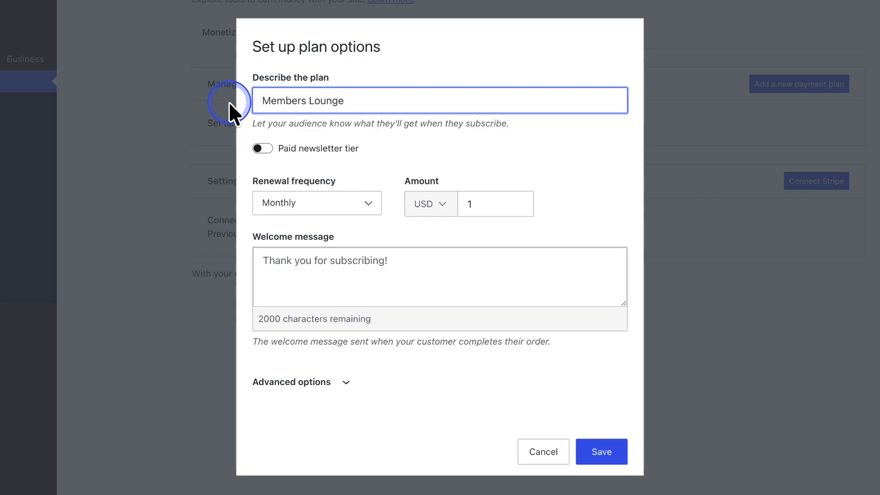
pyautogui.click(257, 149)
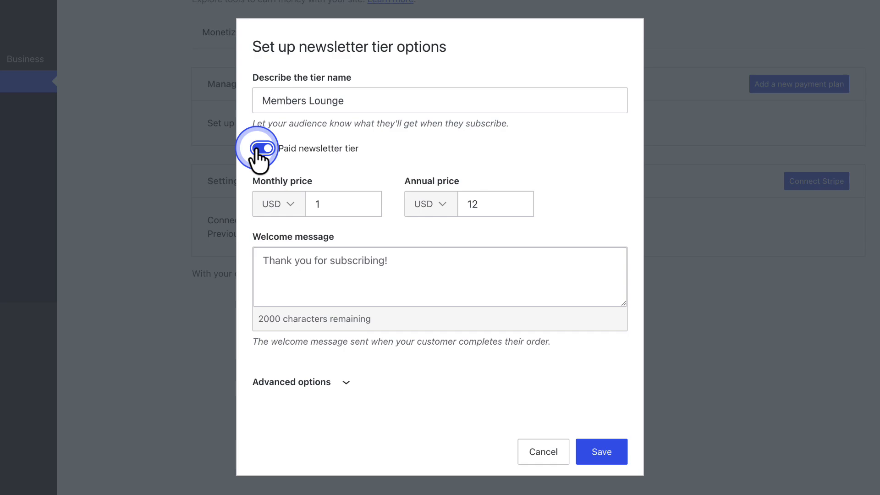
# Set the newsletter tier's monthly price to 4.99 USD and its annual price to 36 USD
pyautogui.moveTo(330, 207); pyautogui.dragTo(290, 211)
pyautogui.write('4.99')
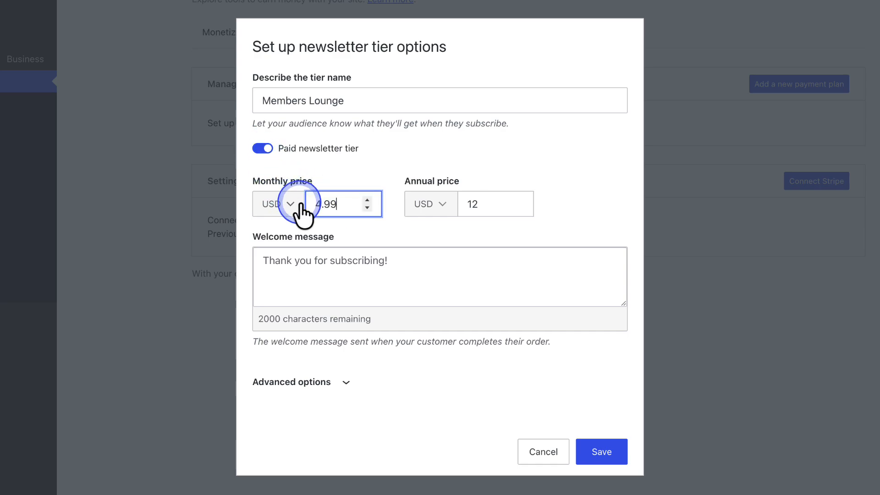
pyautogui.moveTo(476, 204); pyautogui.dragTo(433, 210)
pyautogui.write('36')
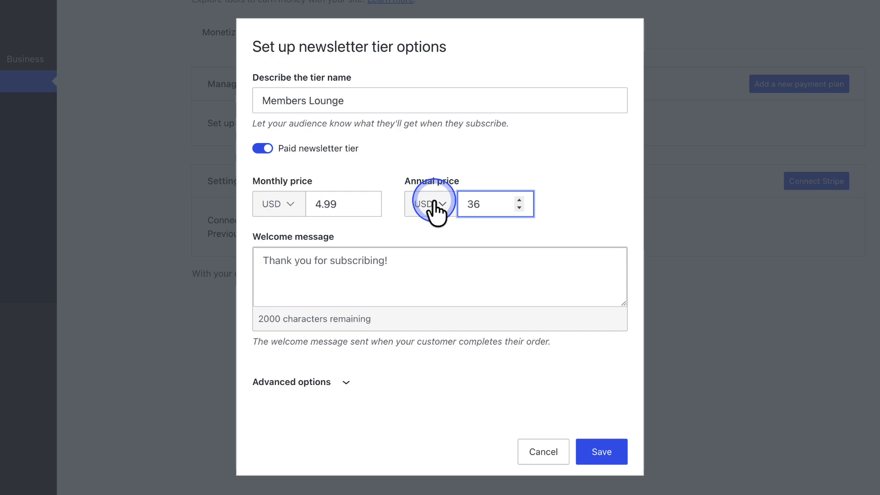
# Replace the welcome message with a greeting that mentions exclusive content, behind-the-scenes updates and inner-circle perks, and save the tier
pyautogui.click(265, 260)
pyautogui.write("We're so glad to have you here. Enjoy exclusive content, behind-the-scenes updates, and all the perks that come with being part of our inner circle.")
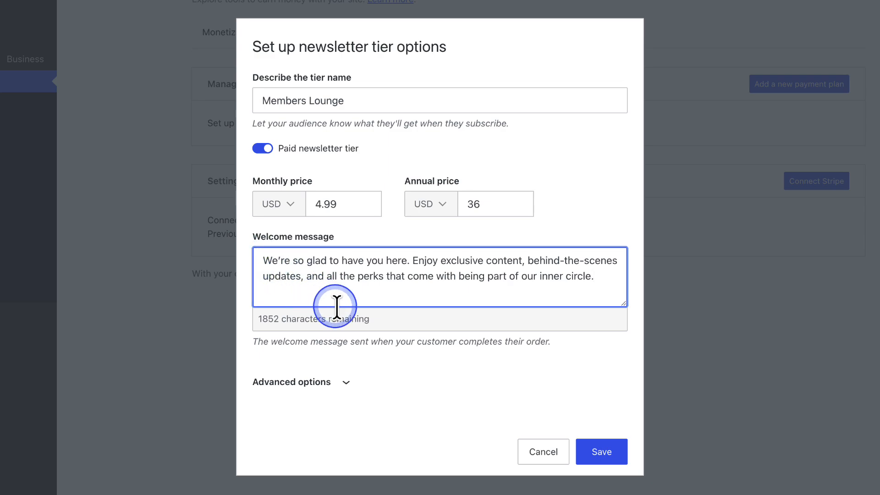
pyautogui.click(600, 453)
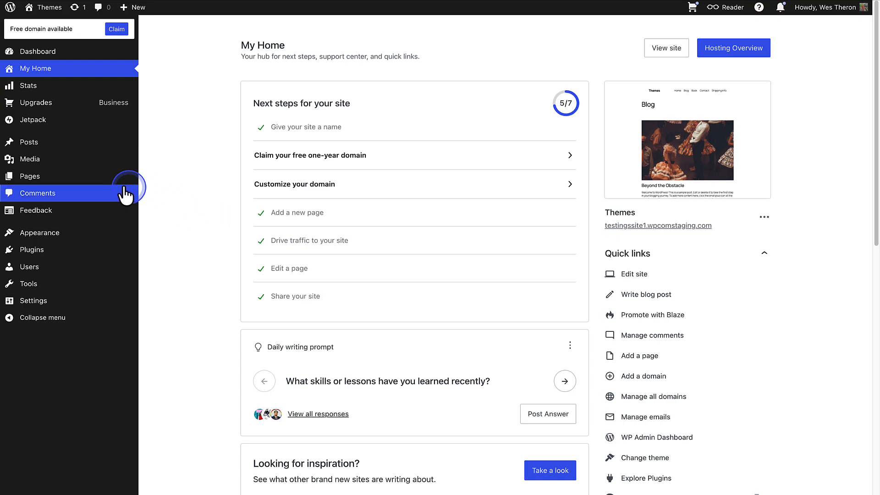
# Open the draft post Growth Unlocked for editing and bring up its pre-publish settings
pyautogui.click(29, 143)
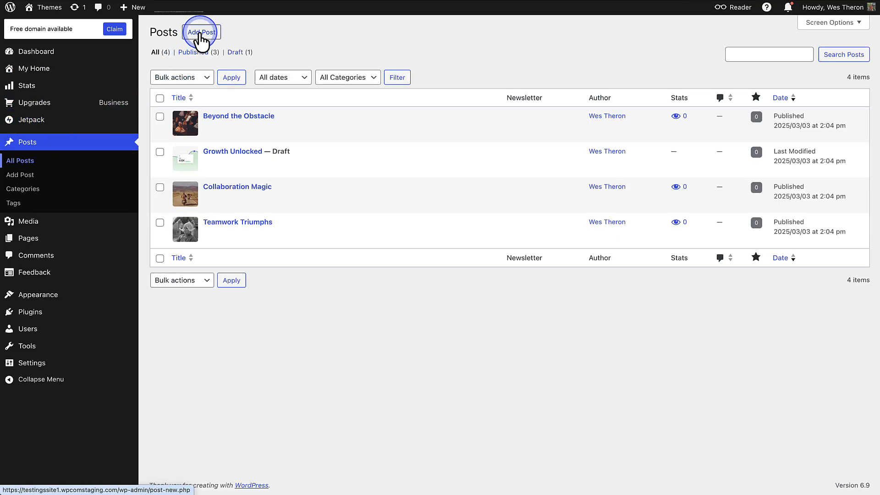
pyautogui.click(233, 153)
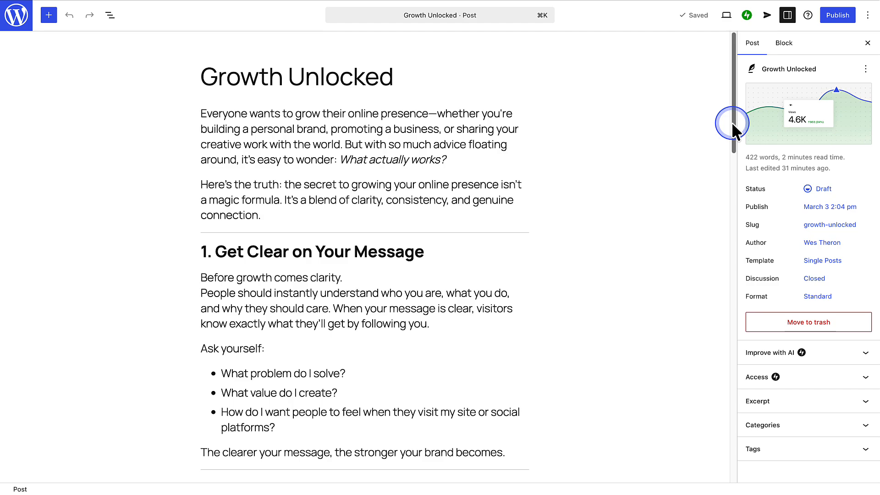
pyautogui.click(835, 15)
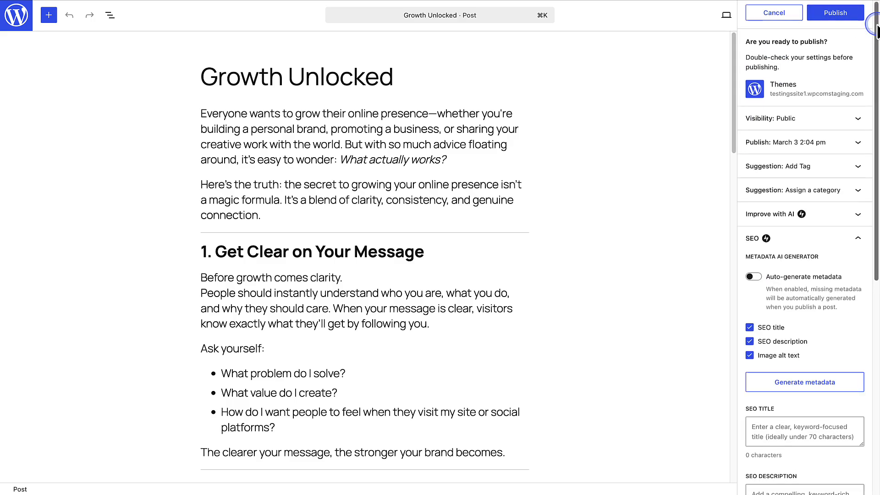
# Restrict the post's access to paid subscribers only in the pre-publish settings
pyautogui.moveTo(876, 24); pyautogui.dragTo(875, 261)
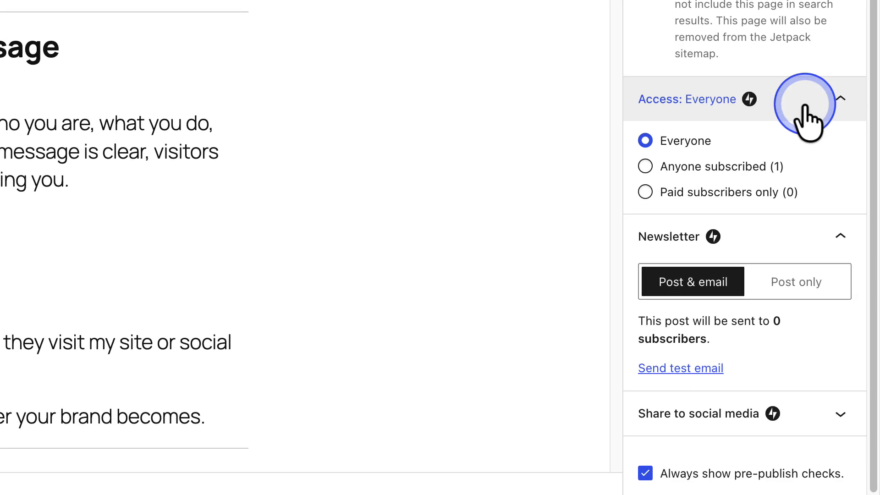
pyautogui.click(645, 167)
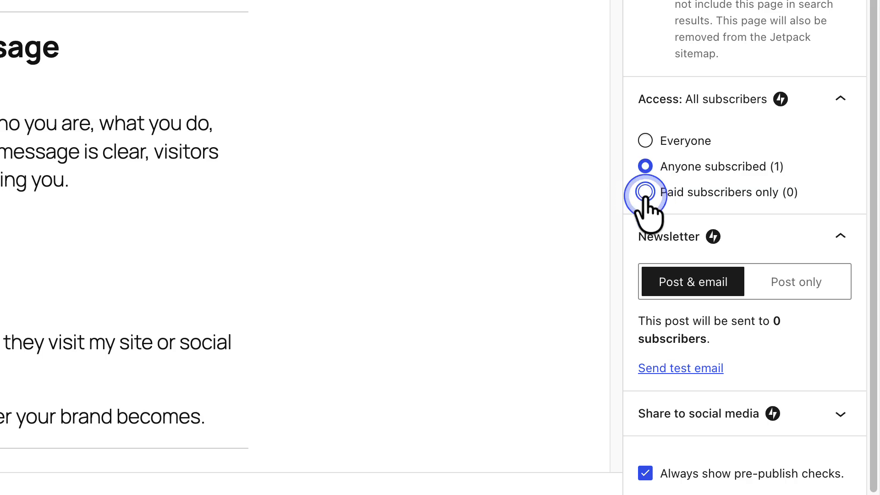
pyautogui.click(645, 192)
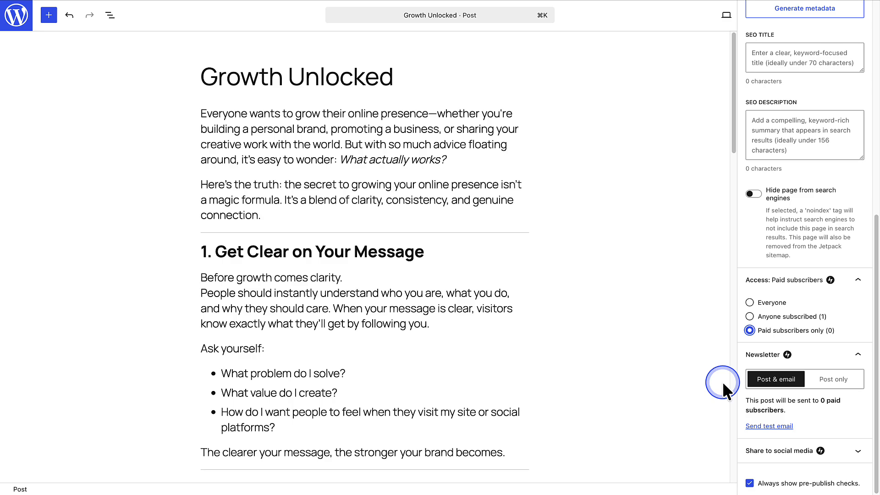
# Send a test email of the Growth Unlocked post and check its publish date and time options
pyautogui.click(768, 427)
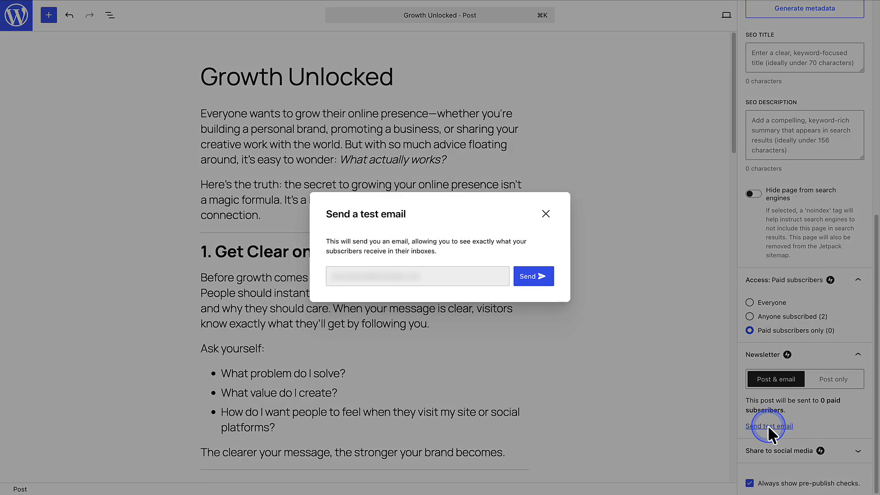
pyautogui.click(532, 277)
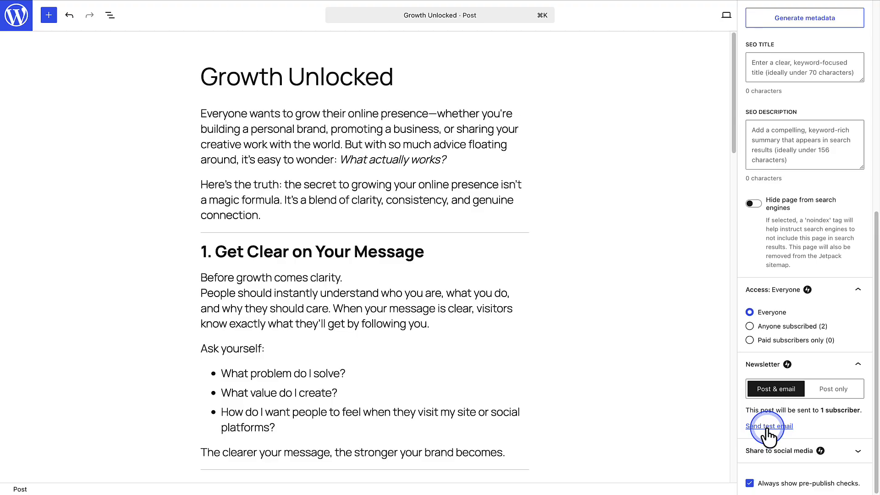
pyautogui.moveTo(872, 403); pyautogui.dragTo(875, 187)
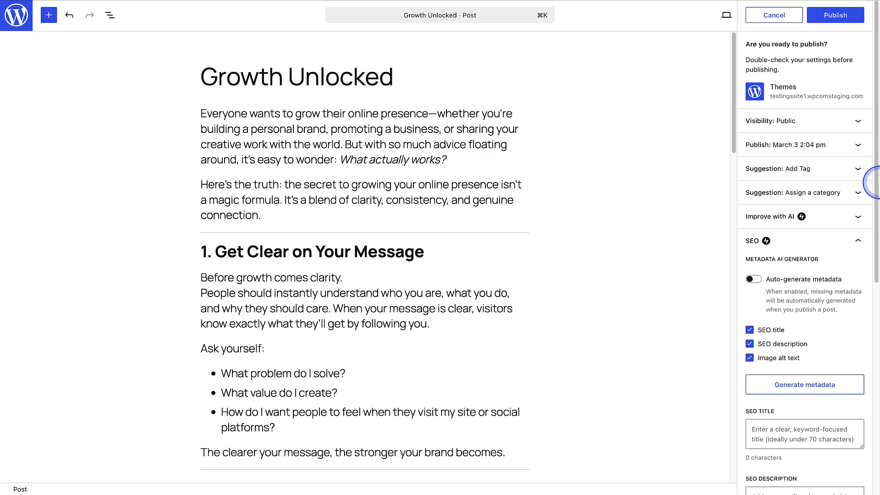
pyautogui.click(783, 149)
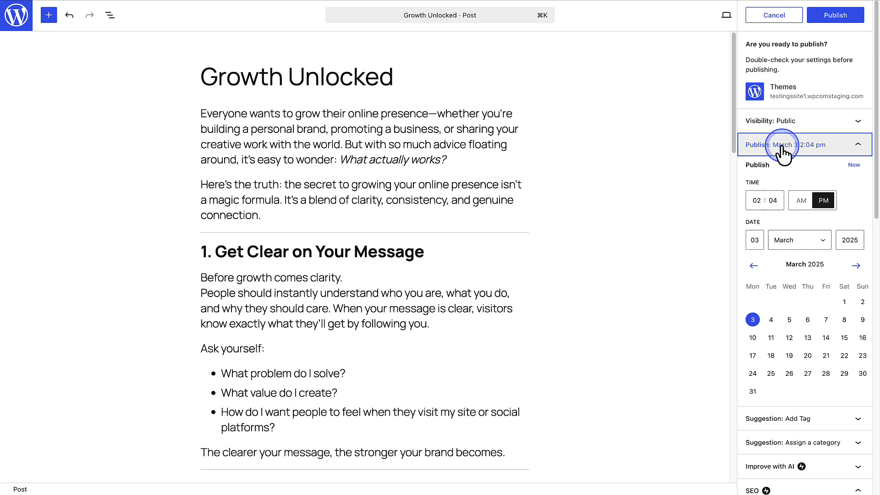
pyautogui.click(782, 149)
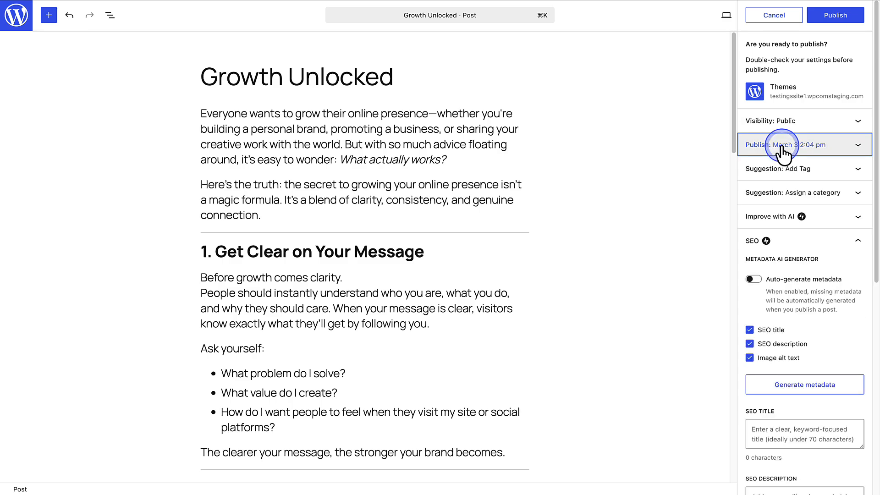
# Publish the post, and read through the delivered newsletter email and the published Collaboration Magic post
pyautogui.click(830, 15)
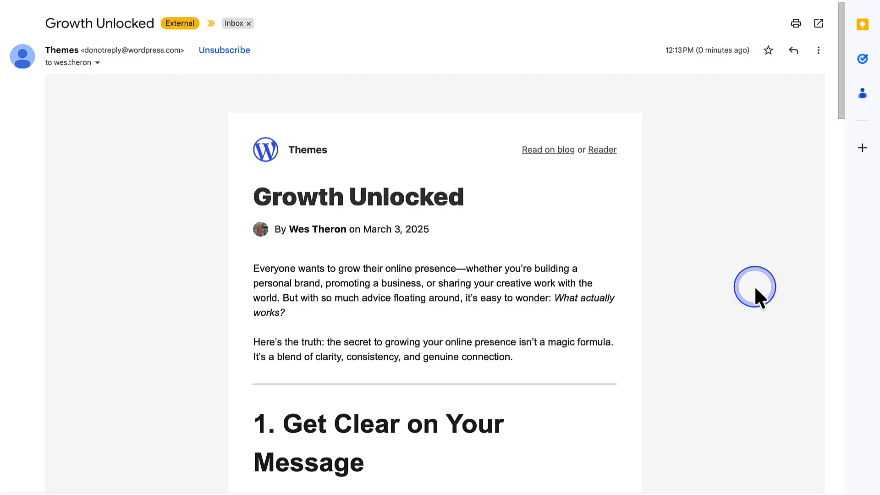
pyautogui.scroll(-10, 755, 289)
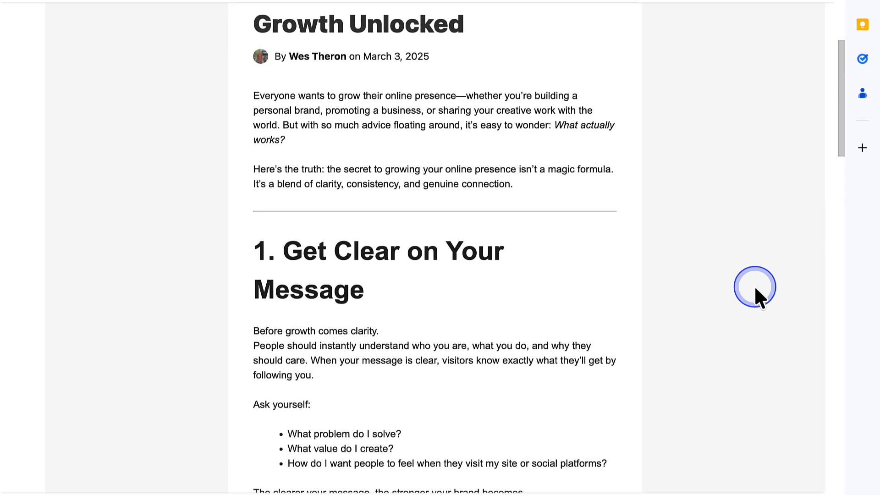
pyautogui.scroll(-4, 756, 288)
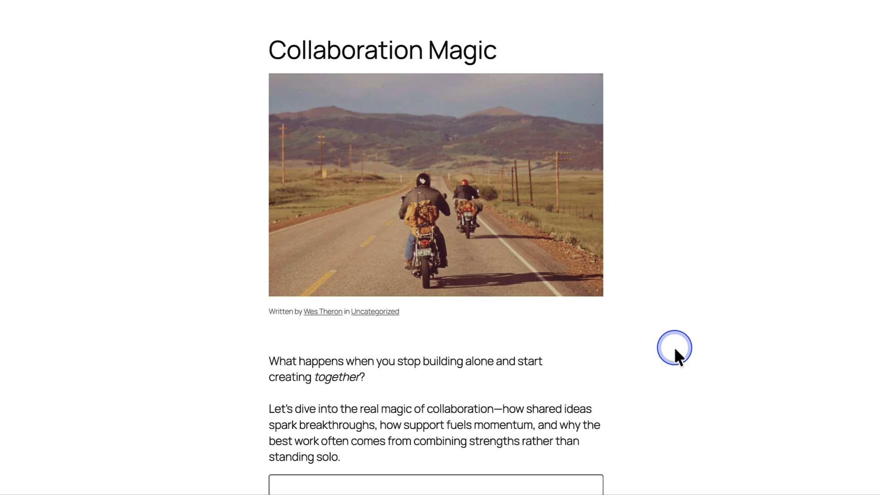
pyautogui.scroll(-4, 674, 347)
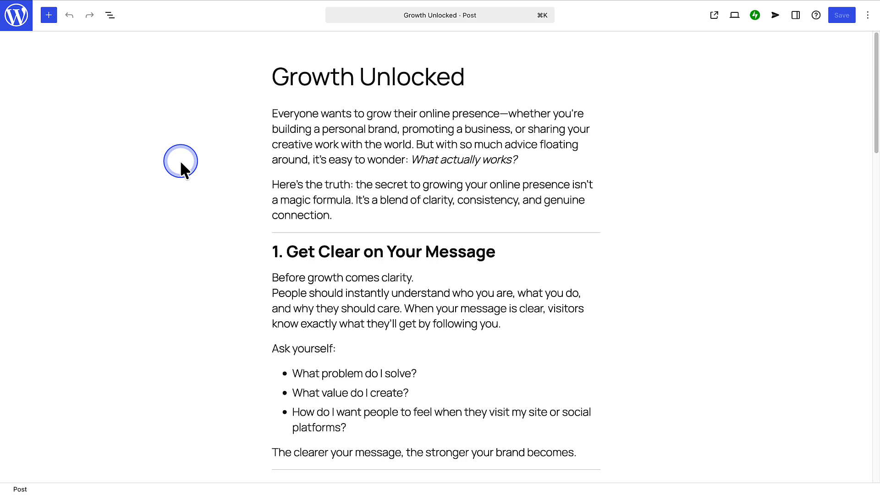
# Insert a Paywall block directly below the Growth Unlocked post title
pyautogui.click(471, 75)
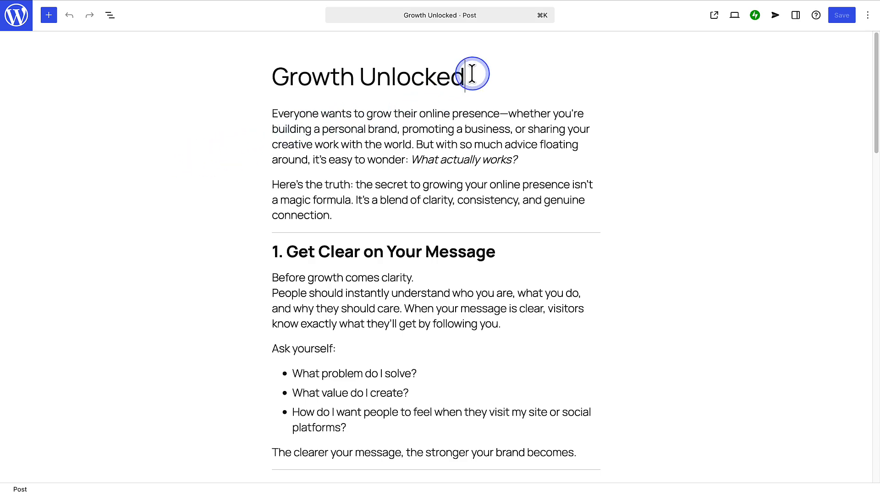
pyautogui.press('Return')
pyautogui.write('/')
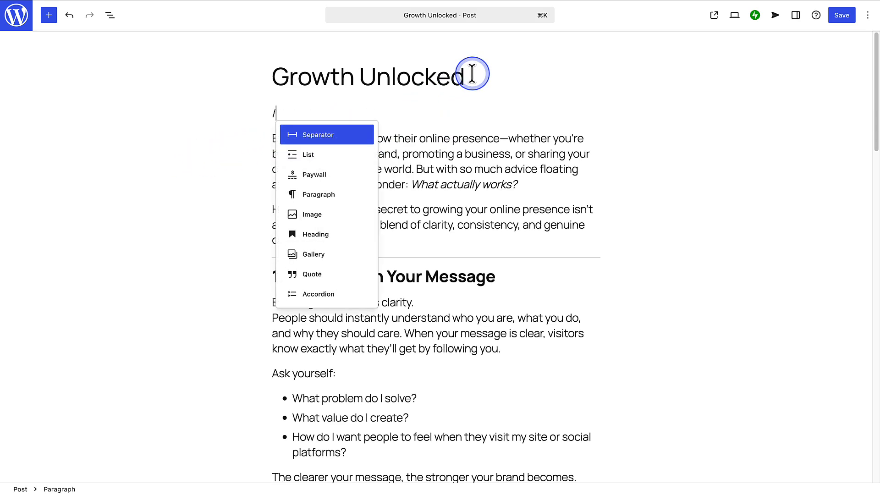
pyautogui.write('paywall')
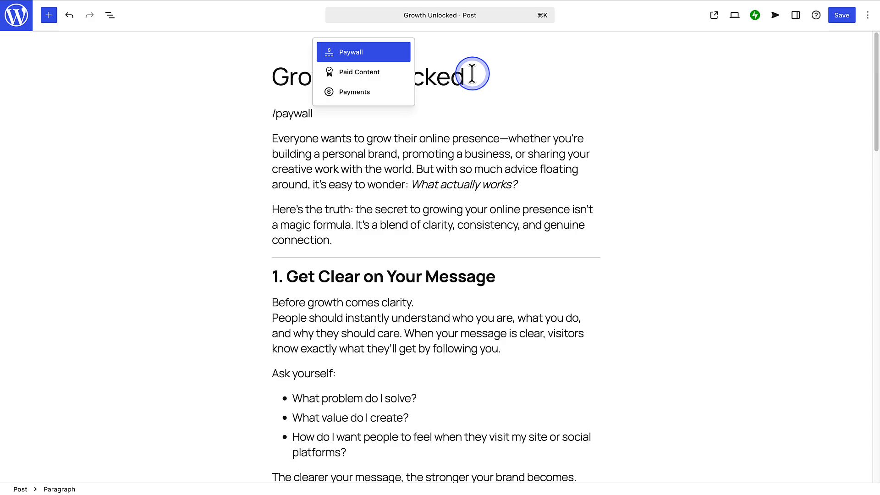
pyautogui.click(364, 51)
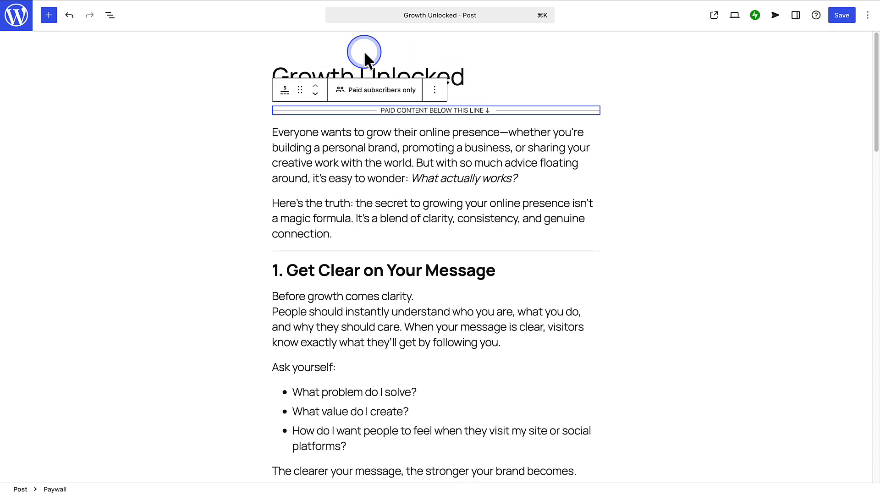
# Add a teaser paragraph above the paywall about growing an online presence with five principles, inviting readers to unlock the full post
pyautogui.click(435, 91)
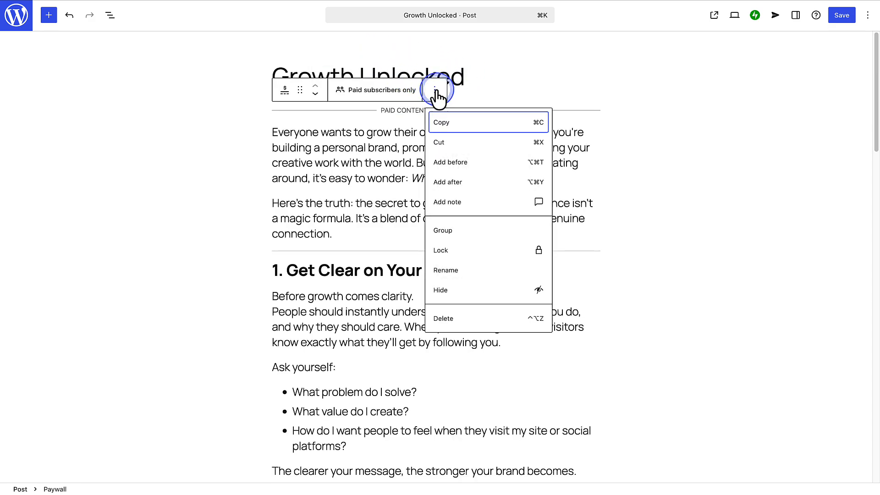
pyautogui.click(471, 163)
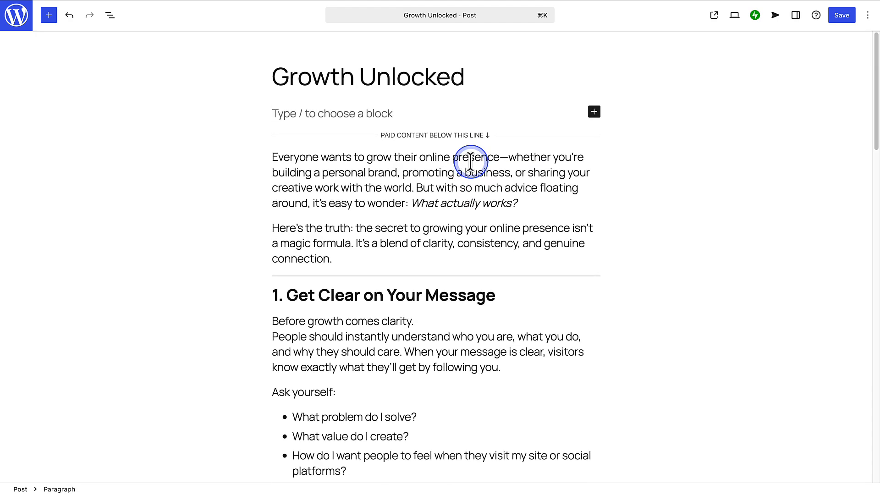
pyautogui.press('super+v')
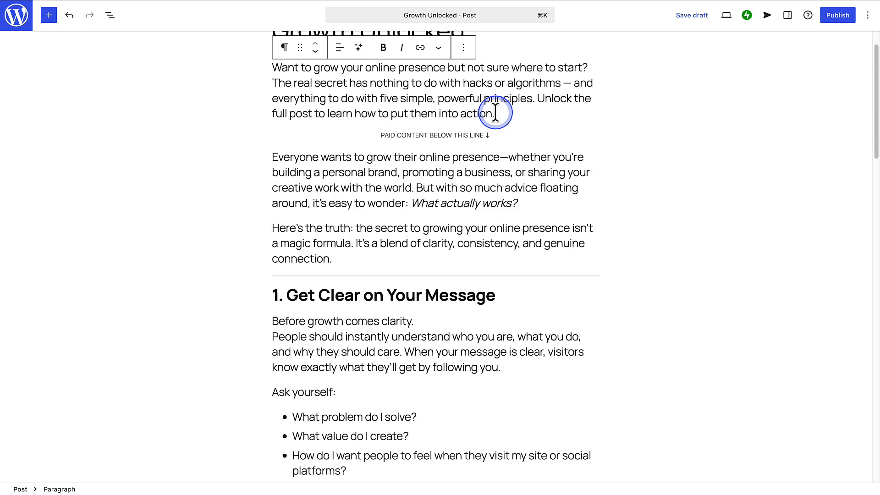
# Publish the post with the paywall and review the teaser and content in the newsletter email
pyautogui.click(831, 26)
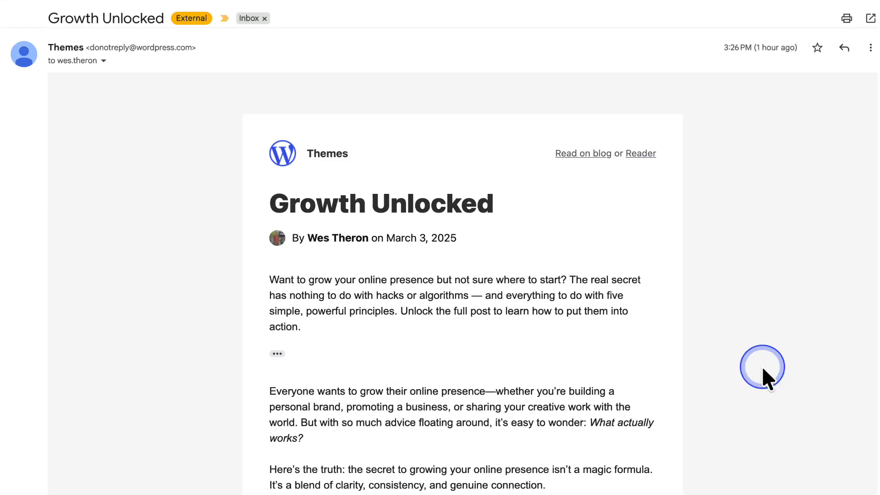
pyautogui.scroll(-10, 762, 366)
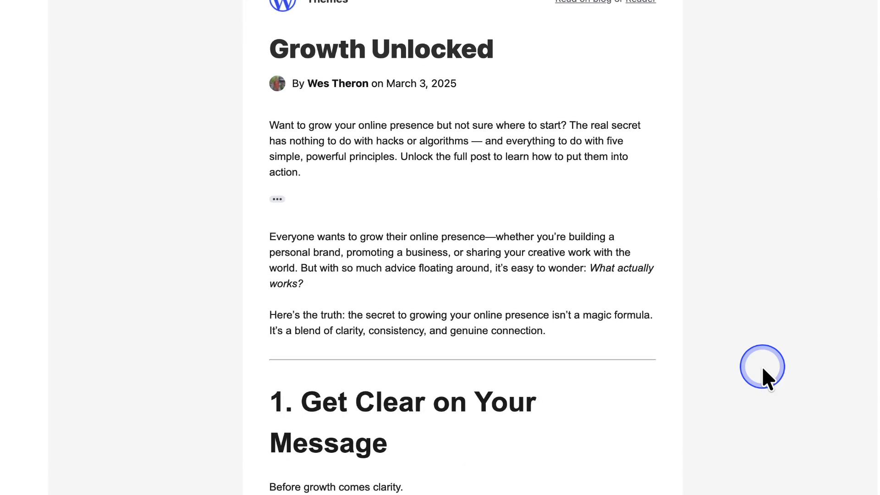
pyautogui.scroll(-1, 762, 365)
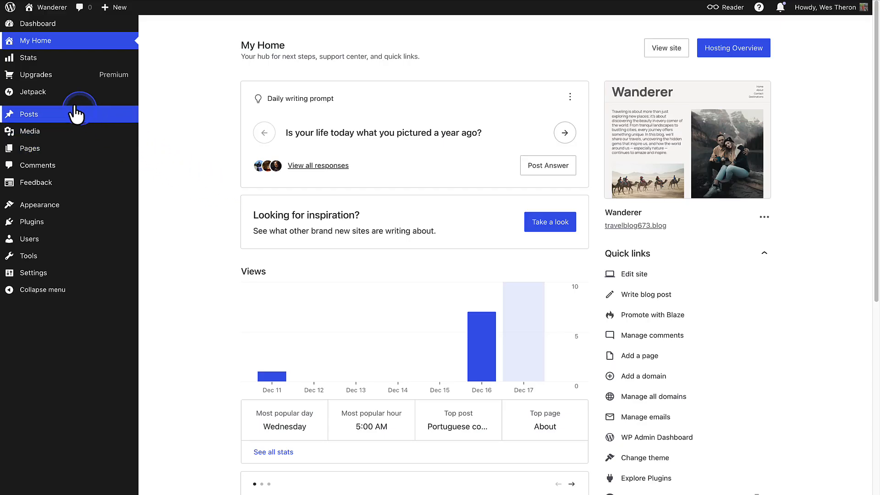
# In the Wanderer site's newsletter settings, enable and save featured images on new post emails, and set those emails to include the excerpt
pyautogui.moveTo(58, 96)
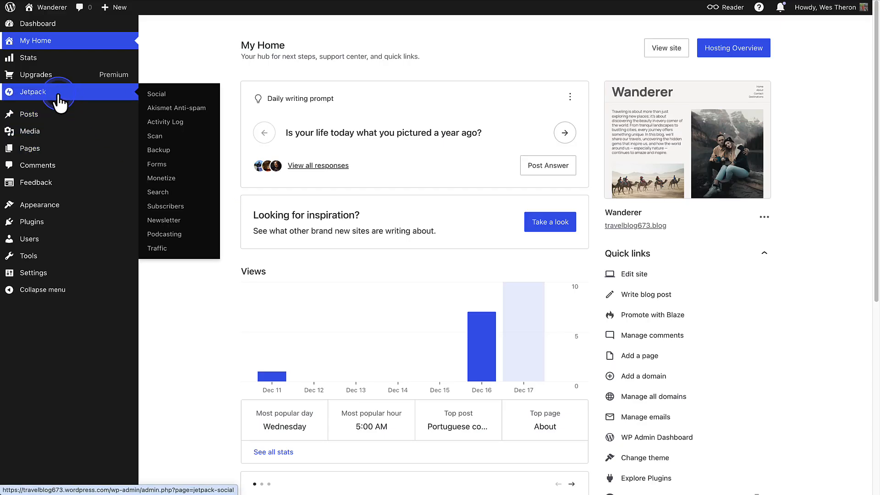
pyautogui.click(158, 223)
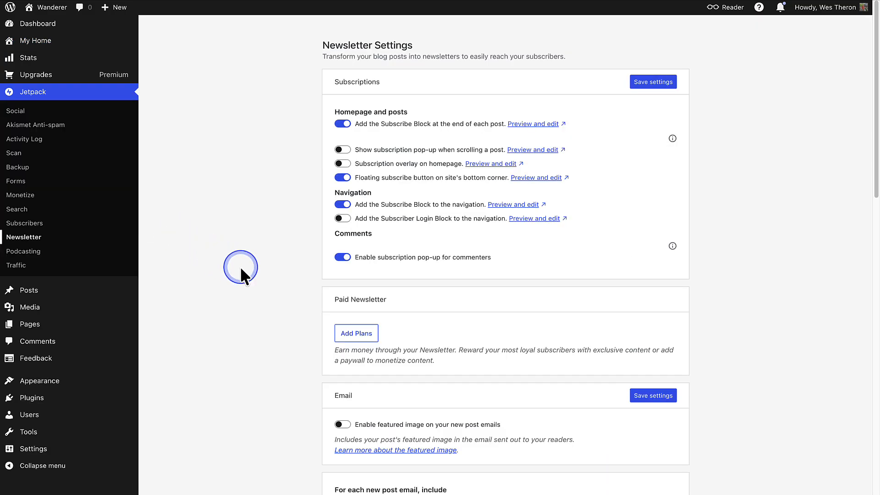
pyautogui.scroll(-5, 241, 265)
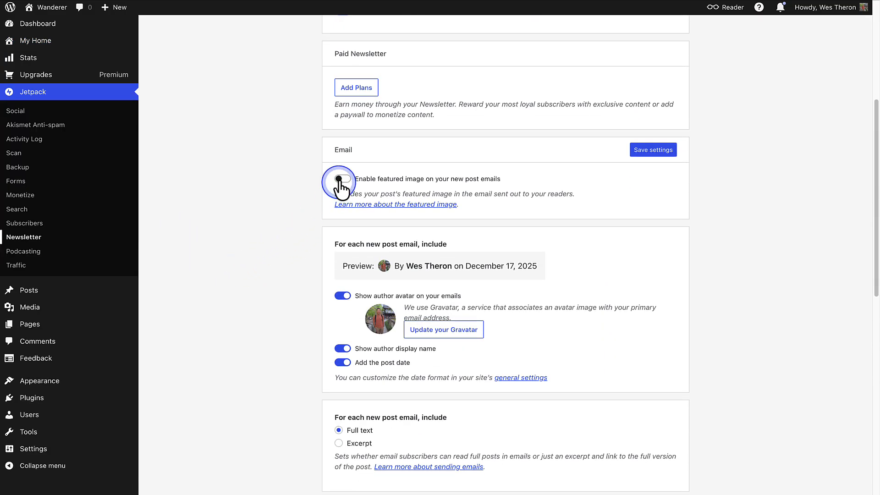
pyautogui.click(342, 180)
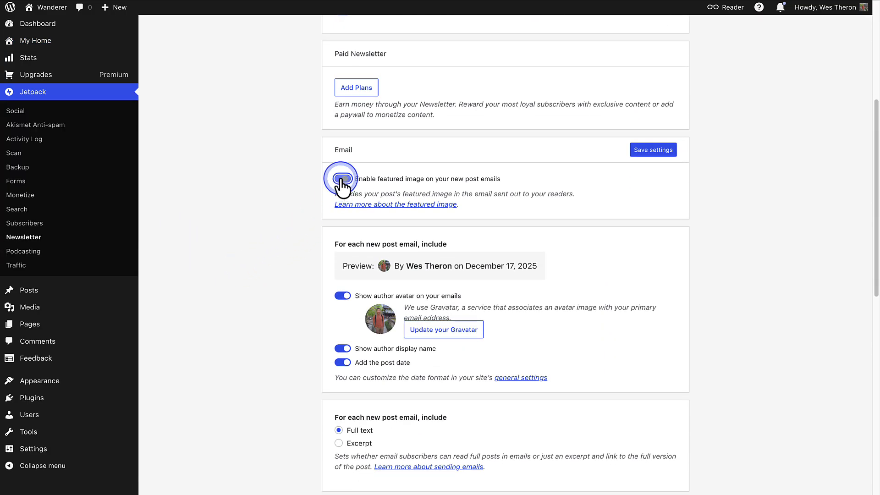
pyautogui.click(646, 153)
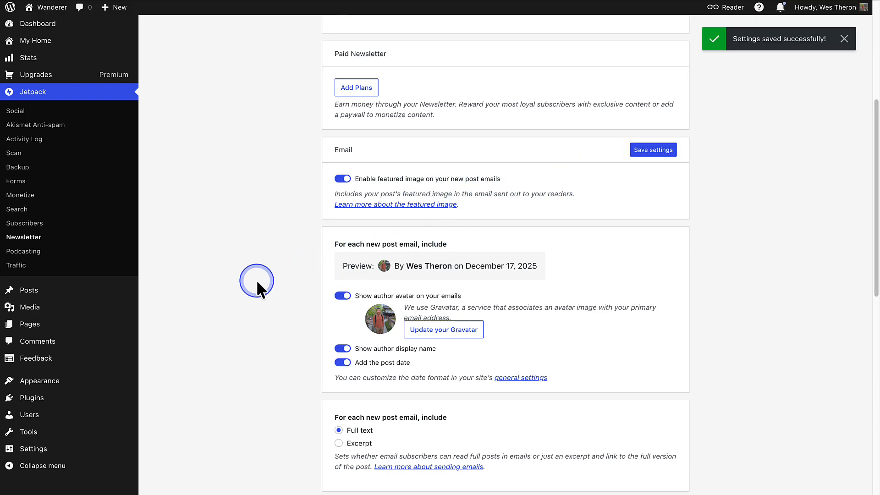
pyautogui.scroll(-6, 256, 280)
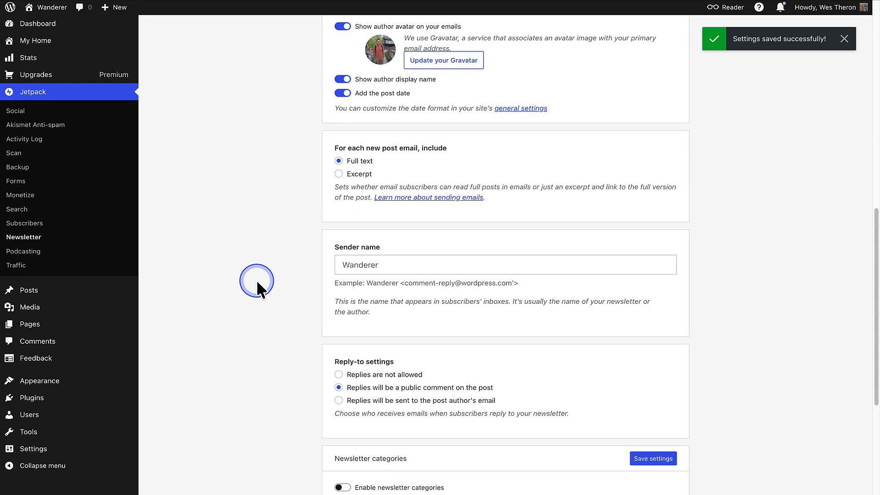
pyautogui.click(338, 174)
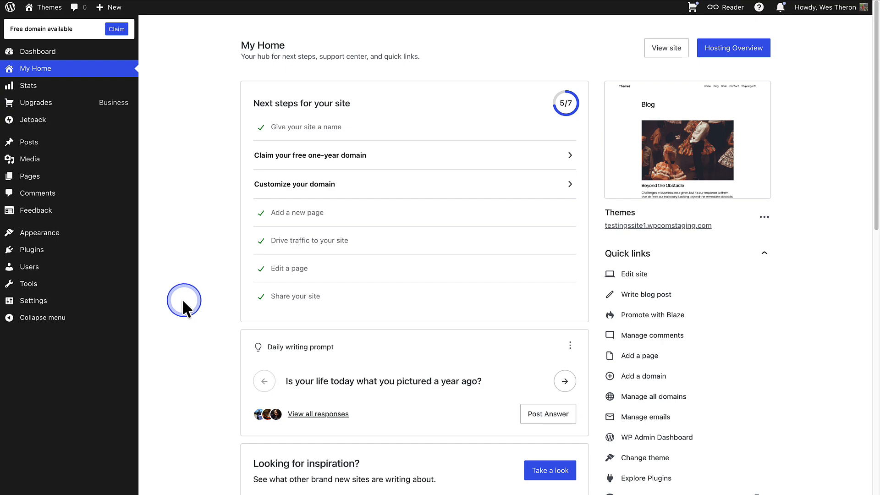
# Open the Themes site's Front Page template for editing in the site editor
pyautogui.moveTo(84, 235)
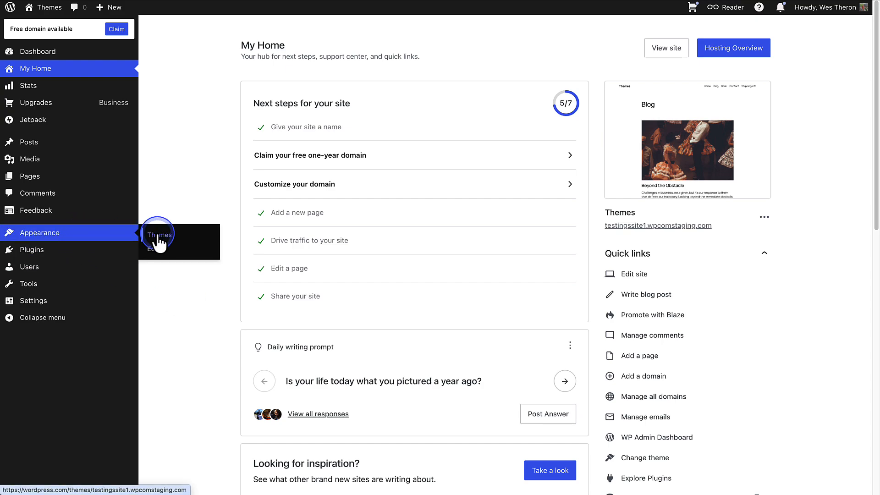
pyautogui.click(156, 250)
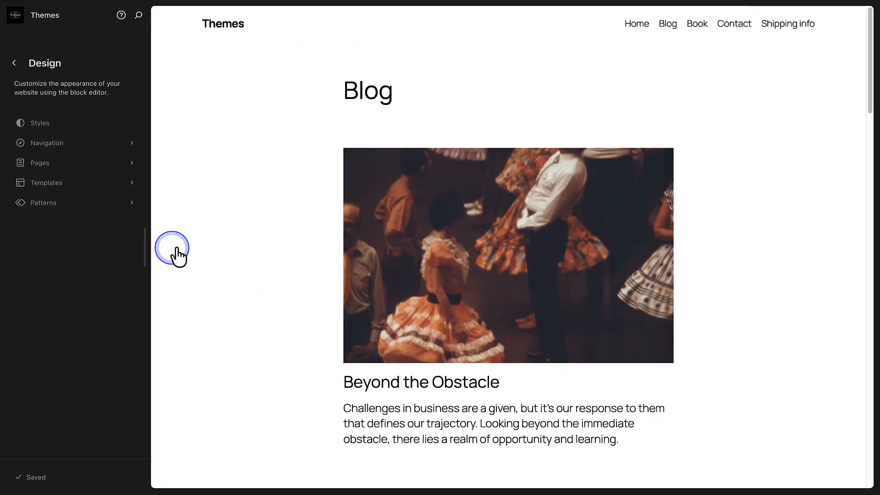
pyautogui.click(234, 227)
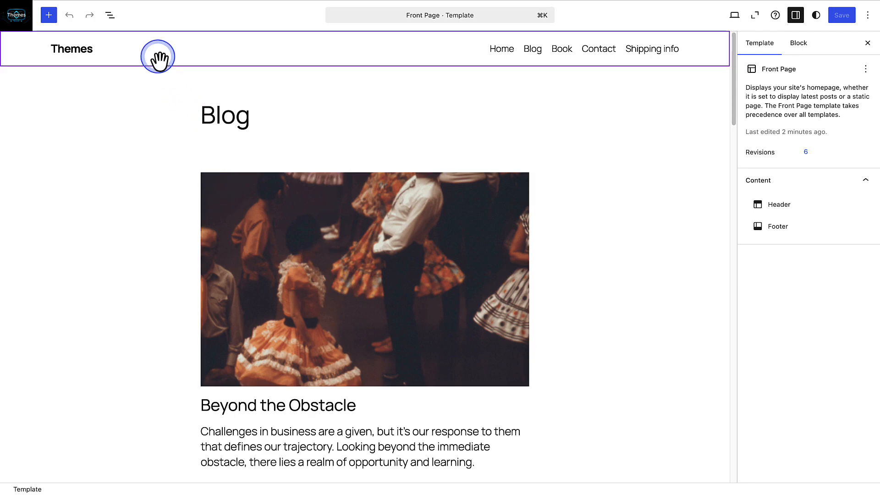
# Insert a Subscribe block after the Group block, above the Footer of the template
pyautogui.click(110, 15)
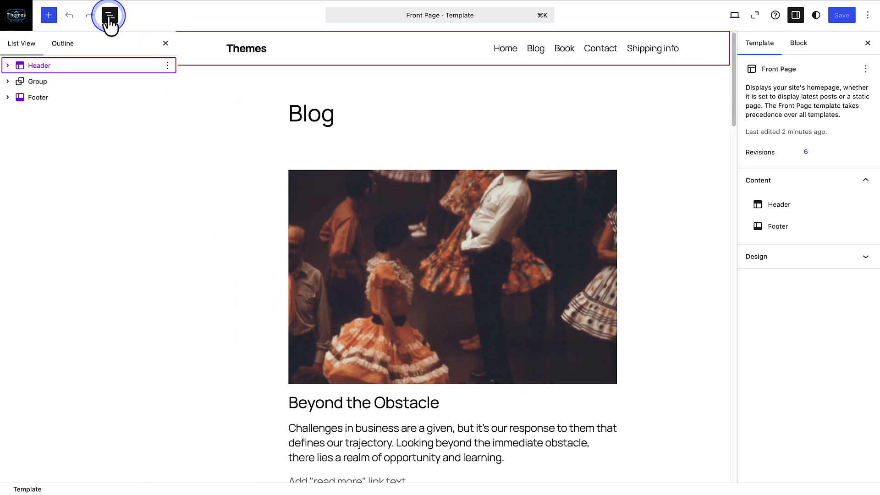
pyautogui.click(87, 83)
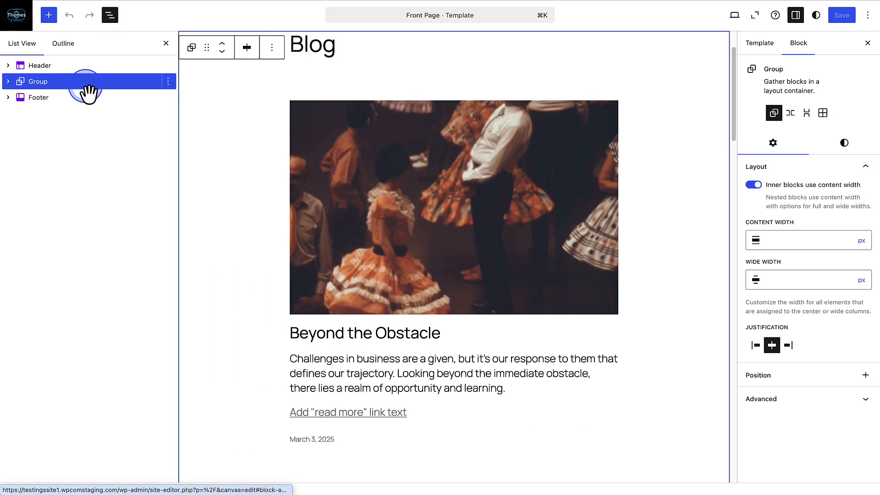
pyautogui.click(168, 83)
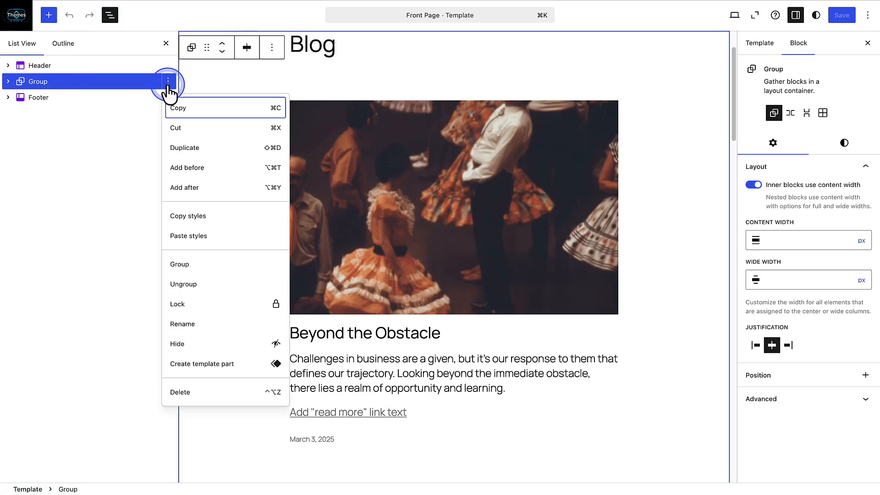
pyautogui.click(182, 188)
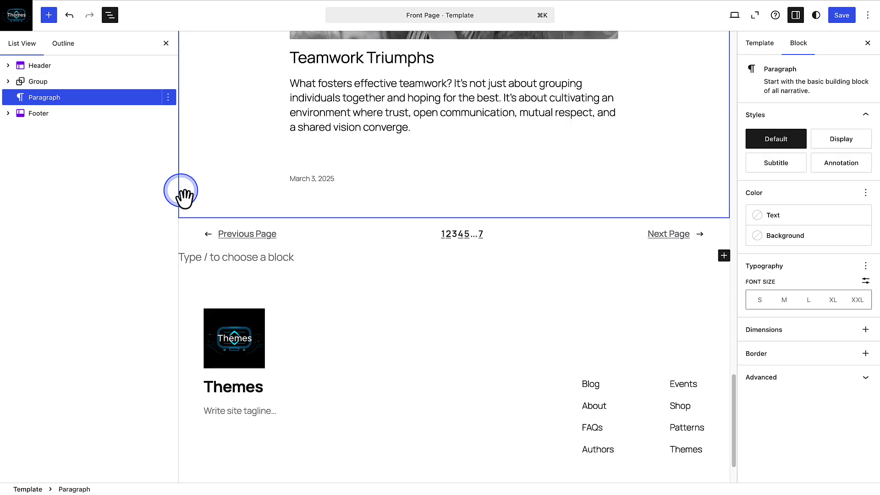
pyautogui.write('/subscribe')
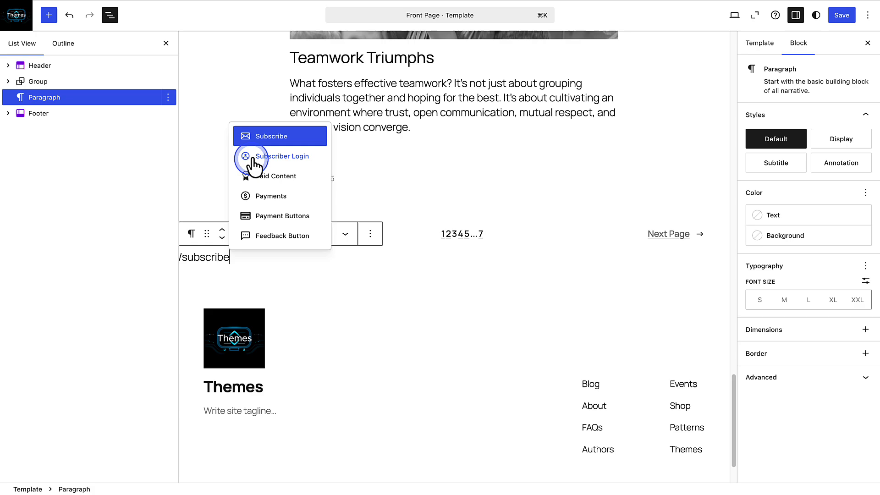
pyautogui.click(271, 136)
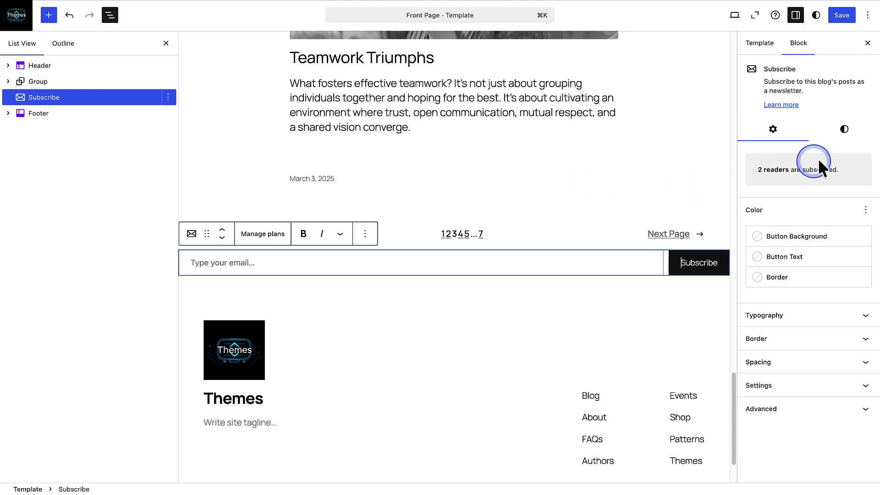
# Set the Subscribe block's horizontal padding to X-Large and save the Front Page template
pyautogui.click(845, 129)
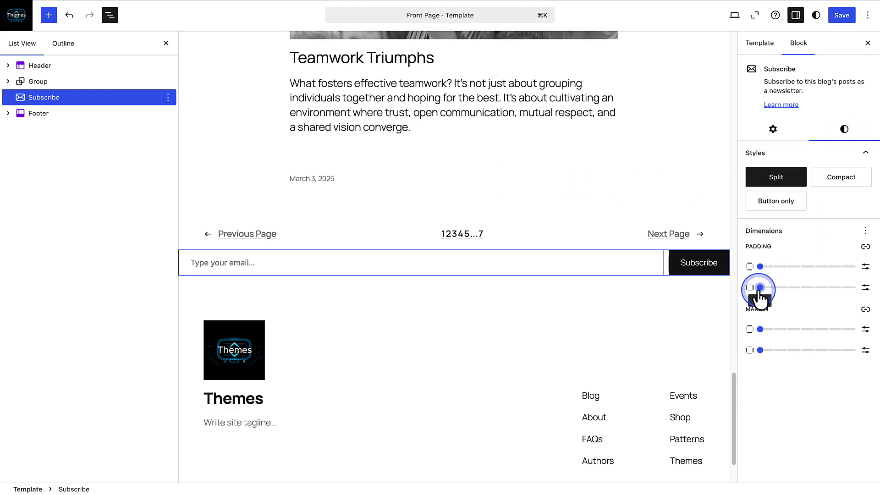
pyautogui.moveTo(759, 287); pyautogui.dragTo(842, 289)
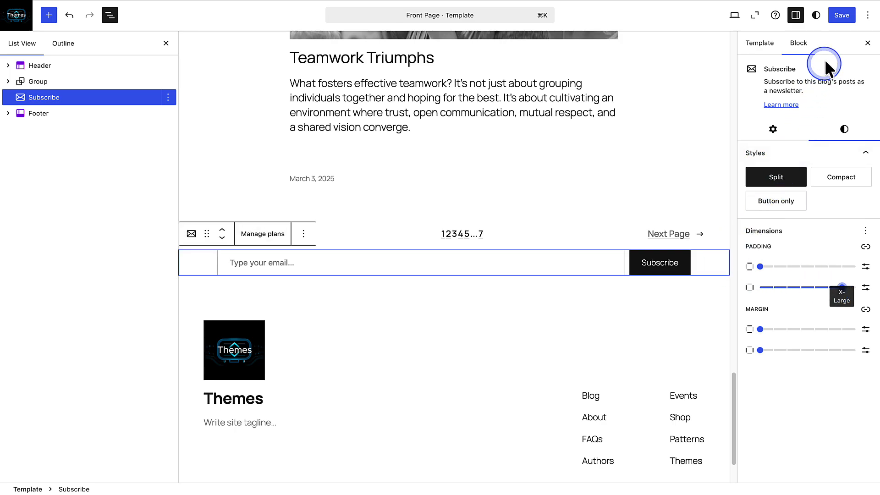
pyautogui.click(838, 15)
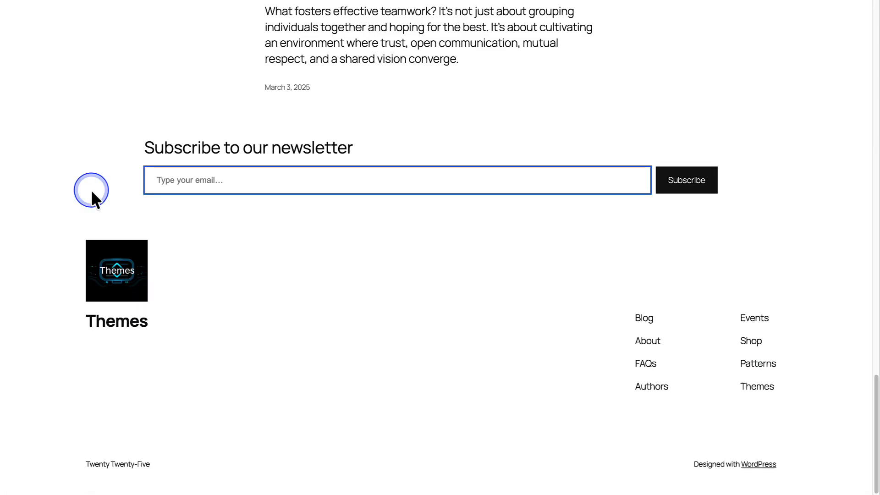
# On the published Themes page, fill in the subscriber's email in the newsletter form and submit the subscription
pyautogui.write('example@email.co')
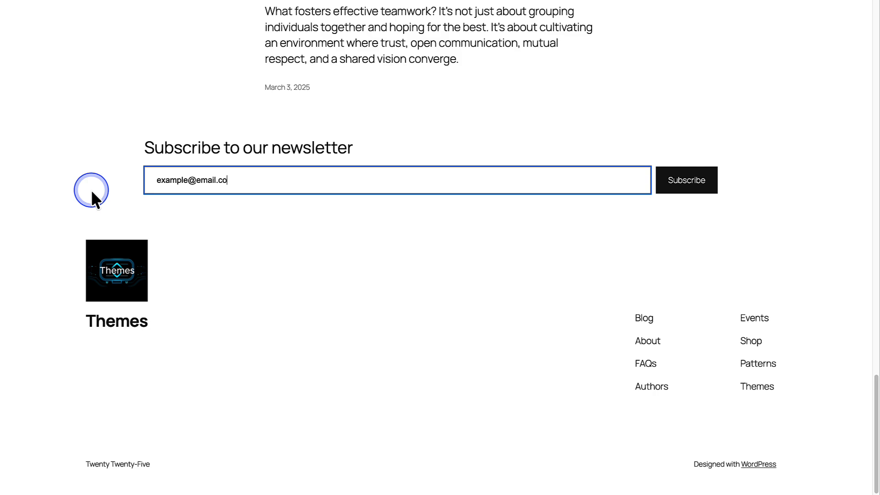
pyautogui.write('m')
pyautogui.click(677, 183)
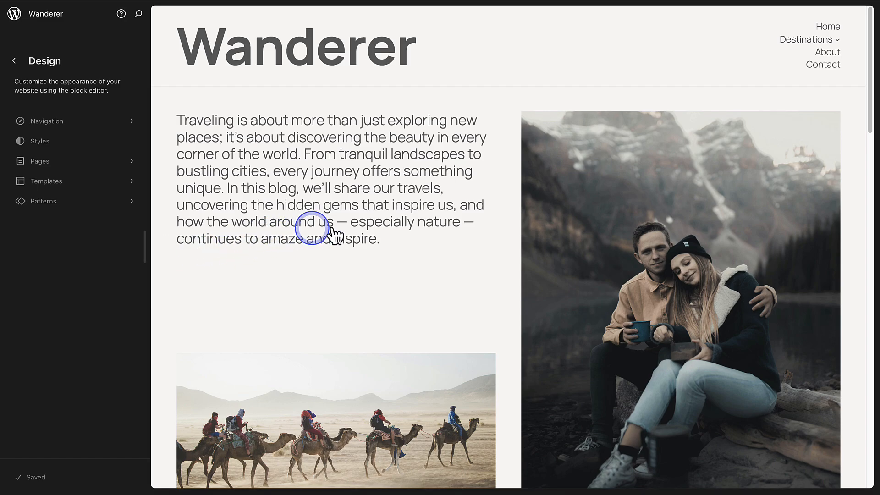
# In the Wanderer site's Blog Home template, insert the fourth Newsletter pattern, the plain left-aligned Subscribe section, above the footer
pyautogui.click(411, 225)
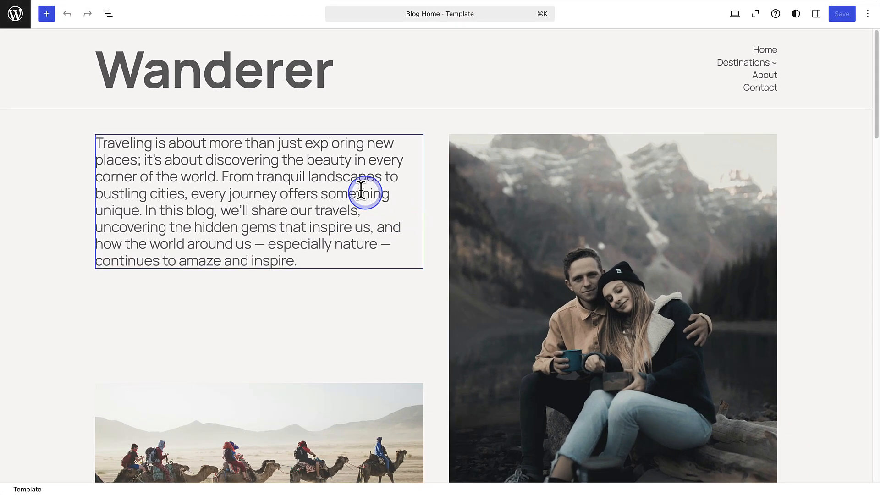
pyautogui.click(47, 14)
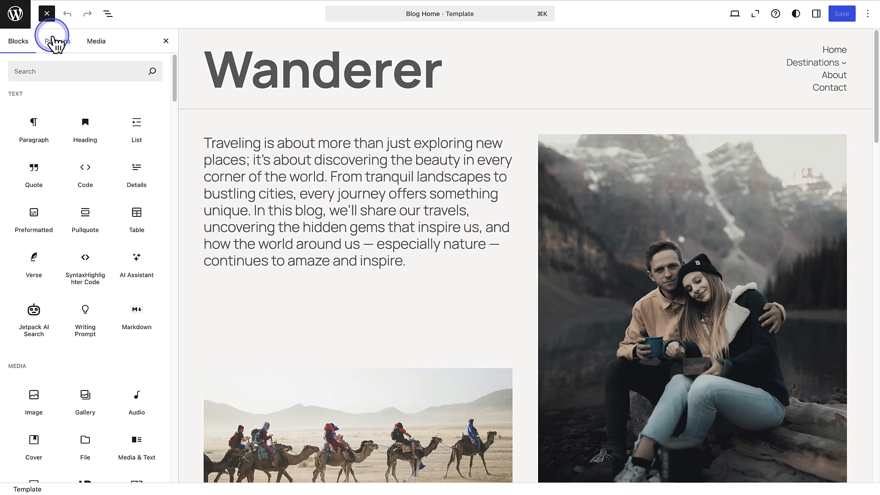
pyautogui.click(58, 41)
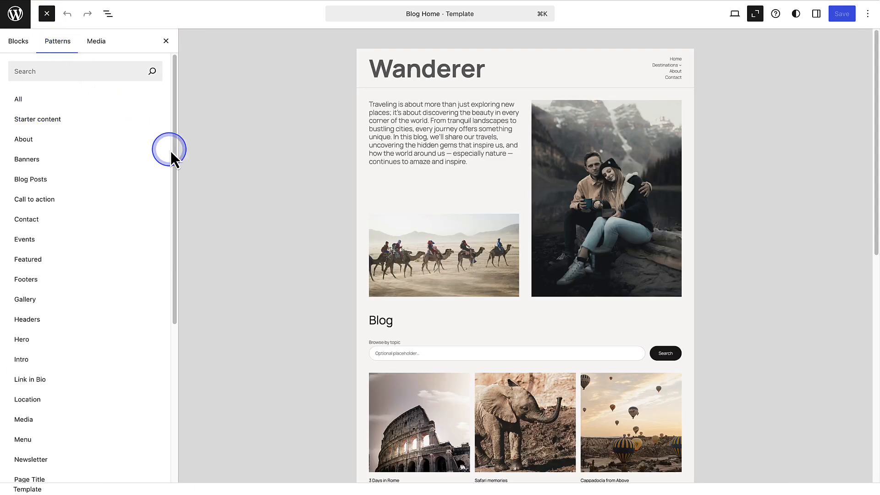
pyautogui.moveTo(174, 151); pyautogui.dragTo(179, 269)
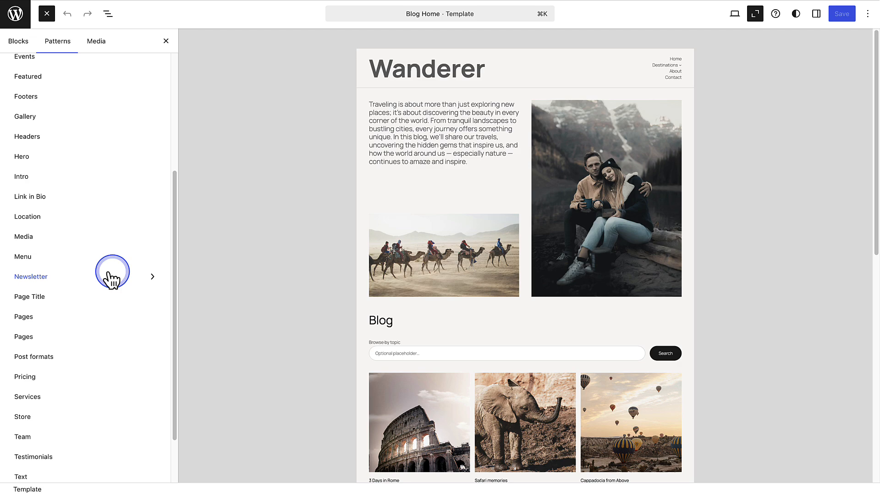
pyautogui.click(28, 277)
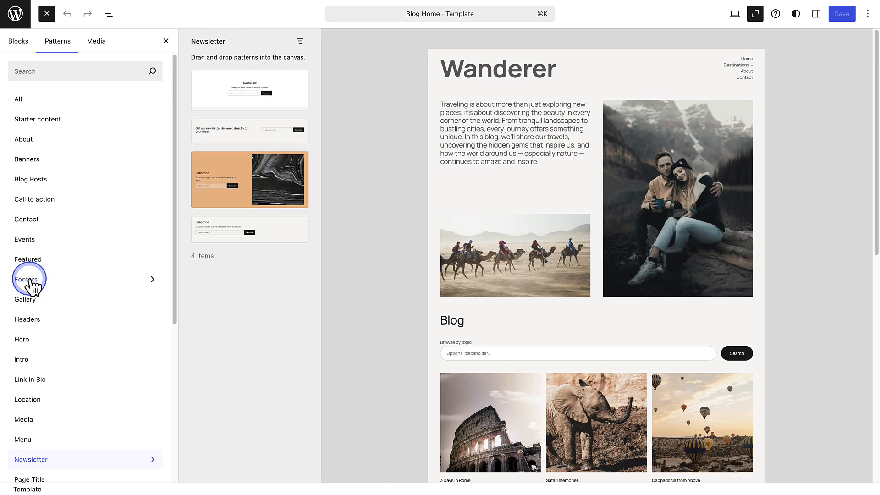
pyautogui.click(245, 235)
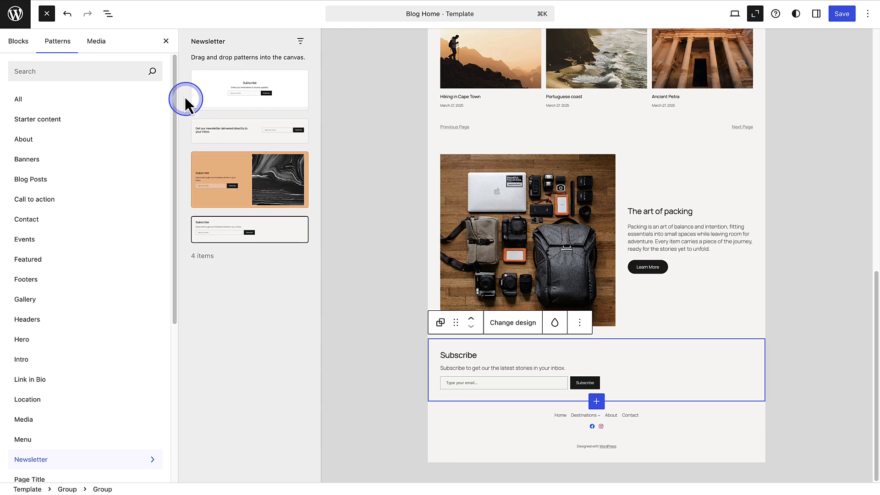
pyautogui.click(168, 38)
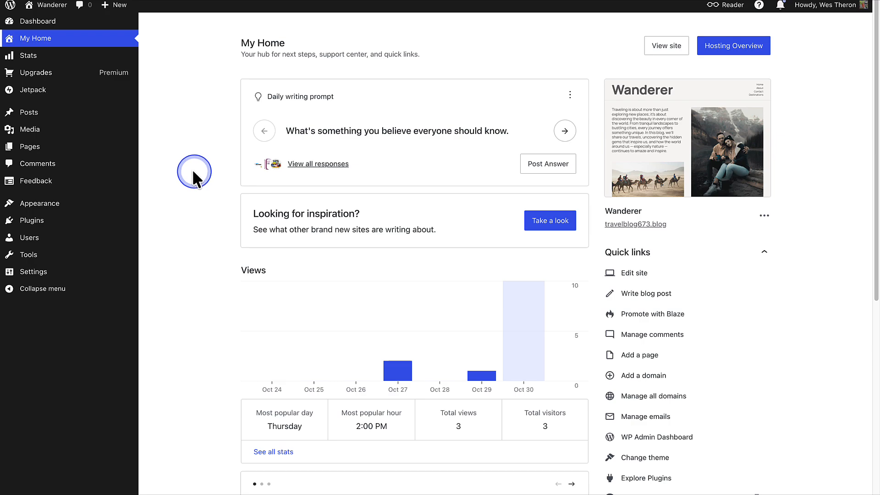
# Open the Jetpack newsletter settings on the Wanderer site and on the Umami site
pyautogui.moveTo(74, 92)
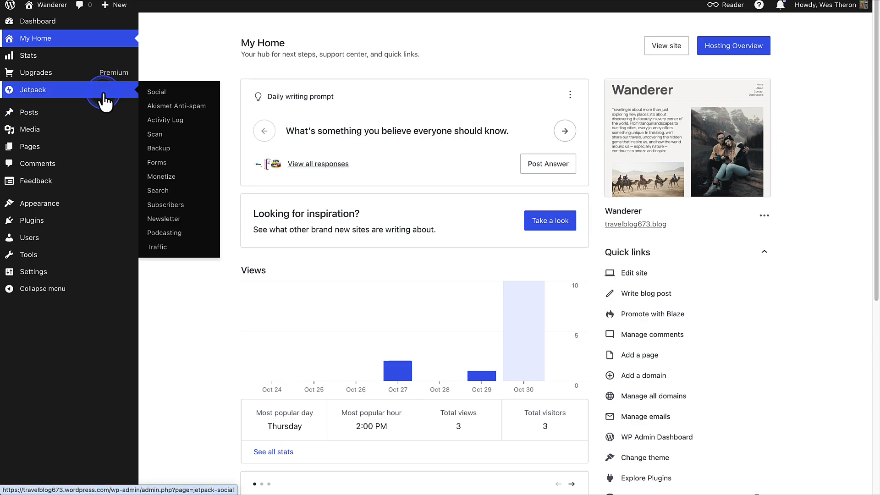
pyautogui.click(161, 219)
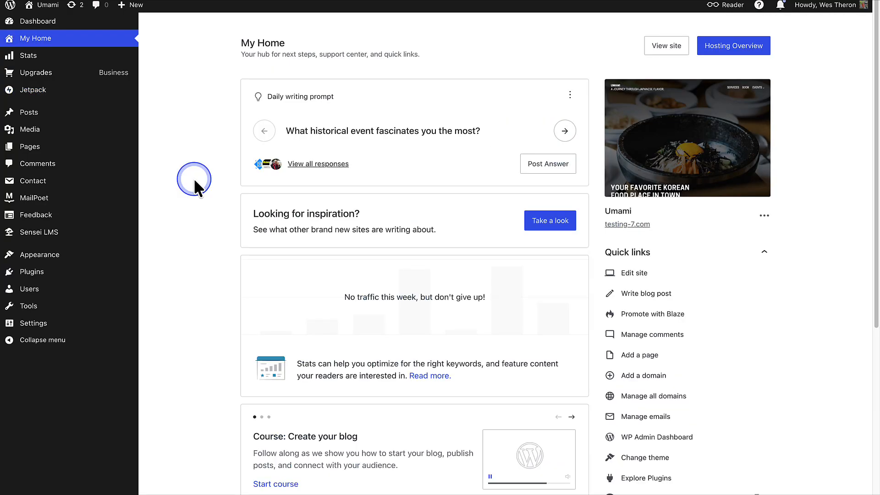
pyautogui.moveTo(95, 96)
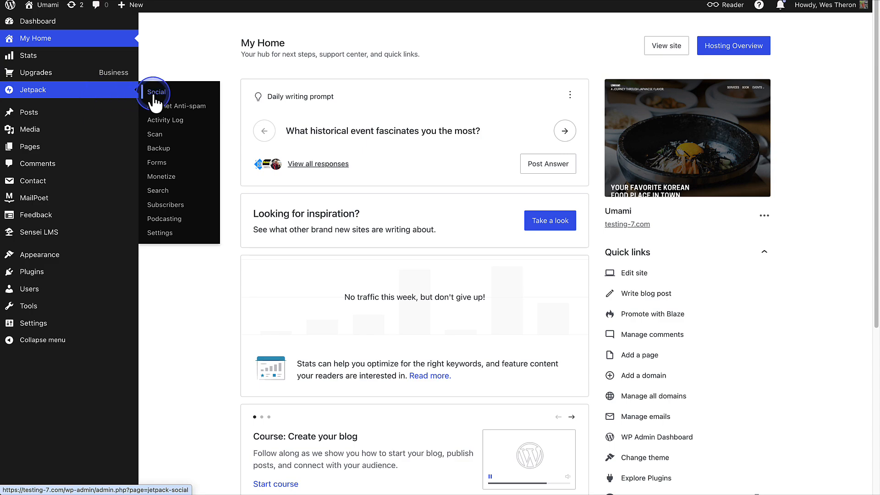
pyautogui.click(156, 233)
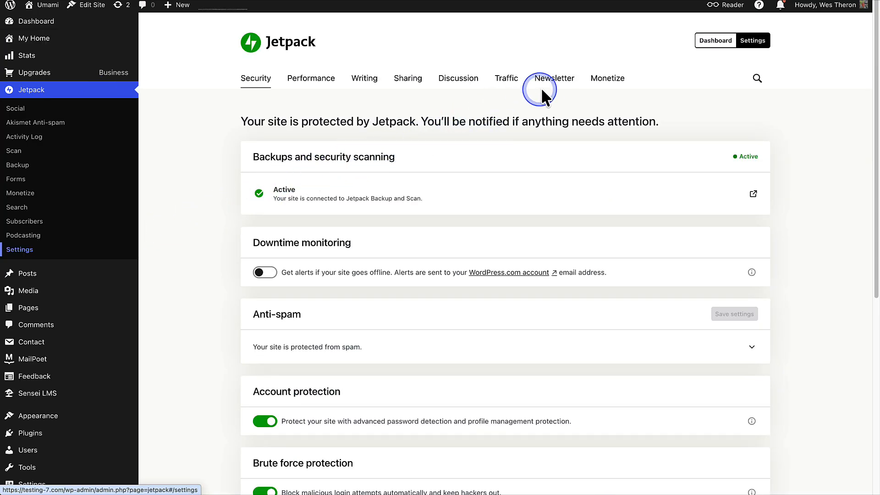
pyautogui.click(554, 80)
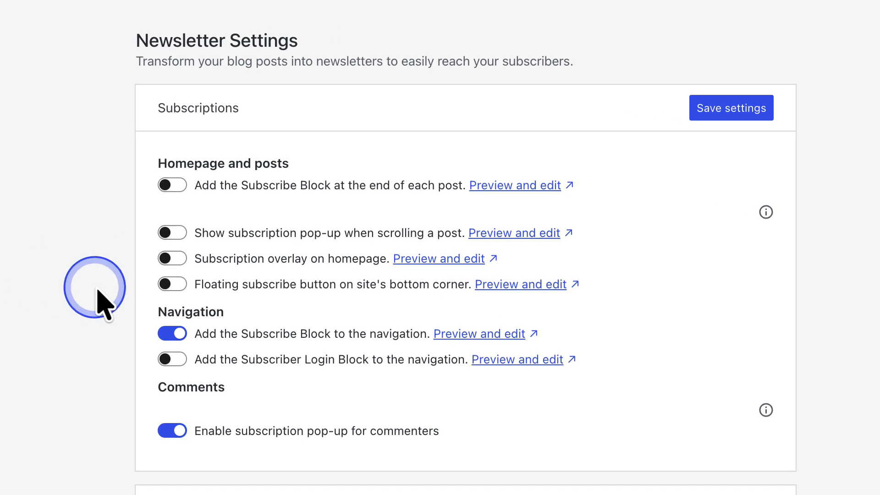
# Try the saved subscription overlay on the Wanderer homepage, skip past it to the content, and switch the overlay off again
pyautogui.click(170, 259)
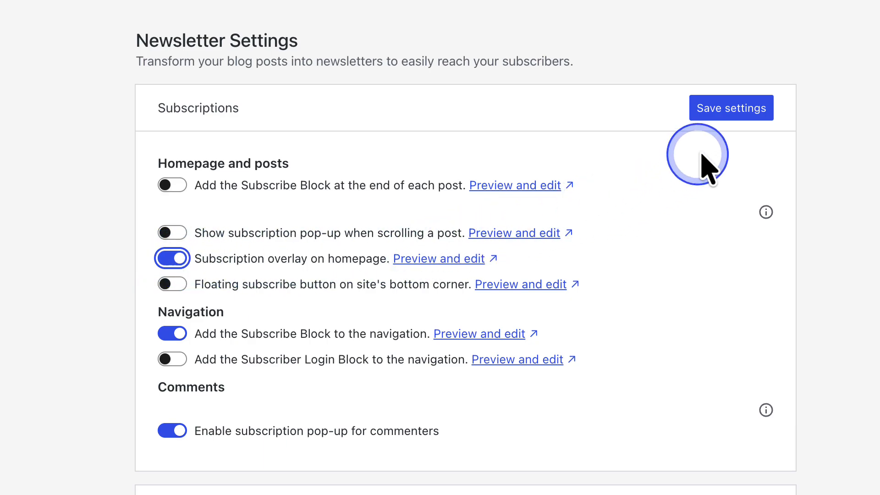
pyautogui.click(742, 108)
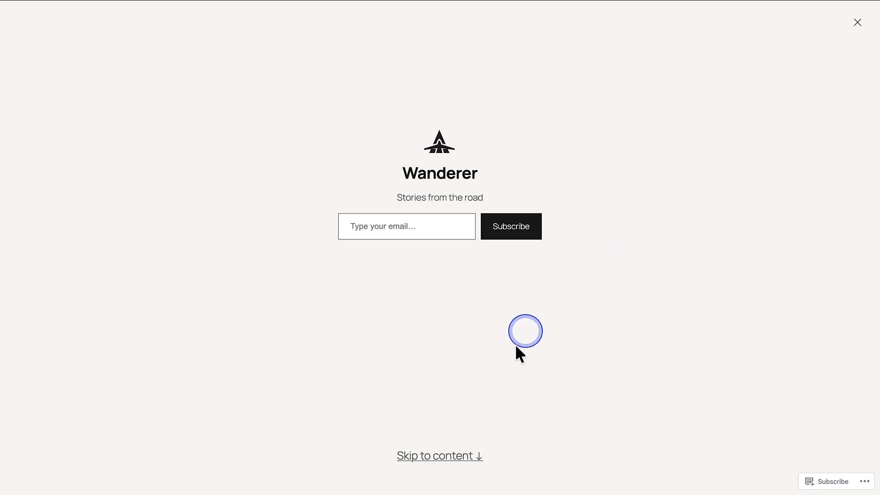
pyautogui.click(449, 455)
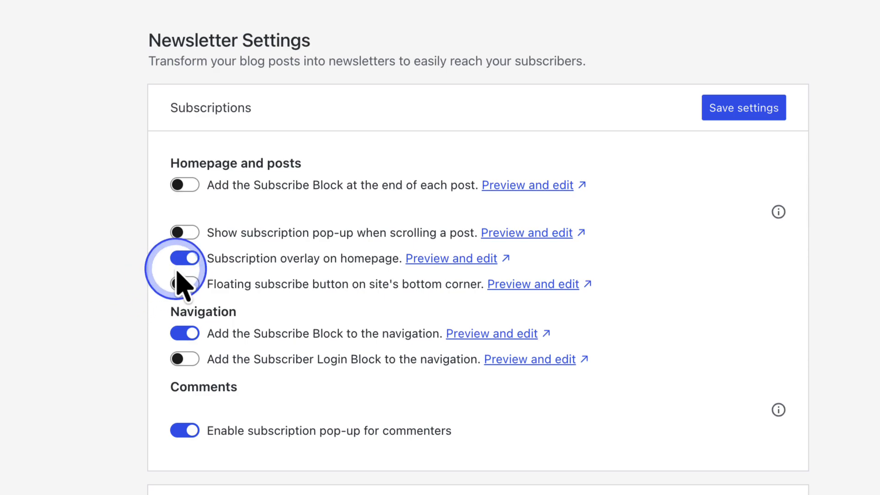
pyautogui.click(185, 258)
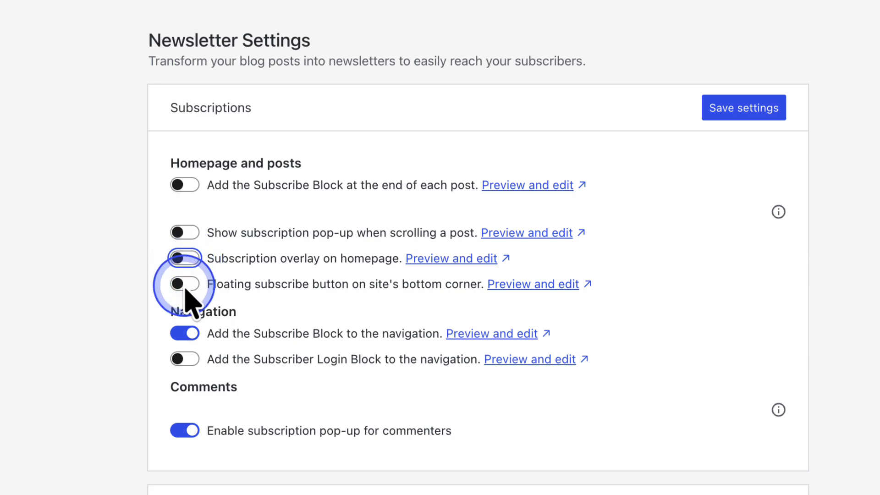
# Enable and save the floating subscribe button for the site's bottom corner, and check it while moving down the Wanderer homepage
pyautogui.click(185, 284)
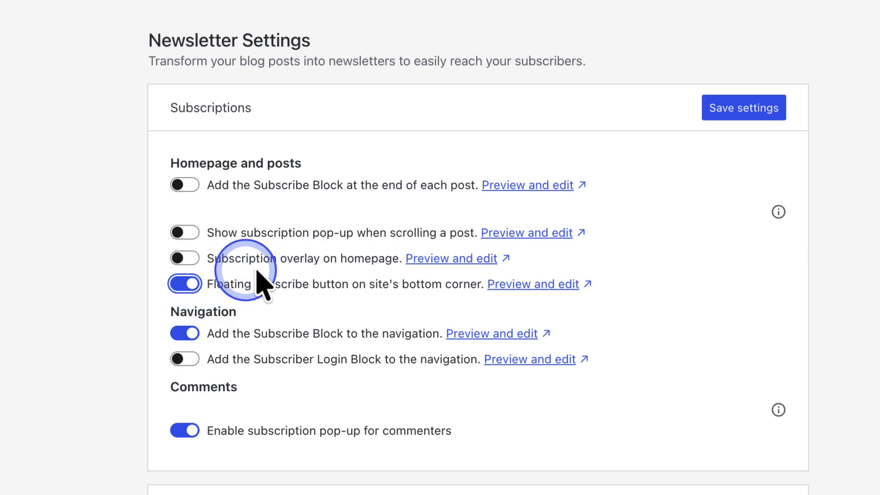
pyautogui.click(744, 109)
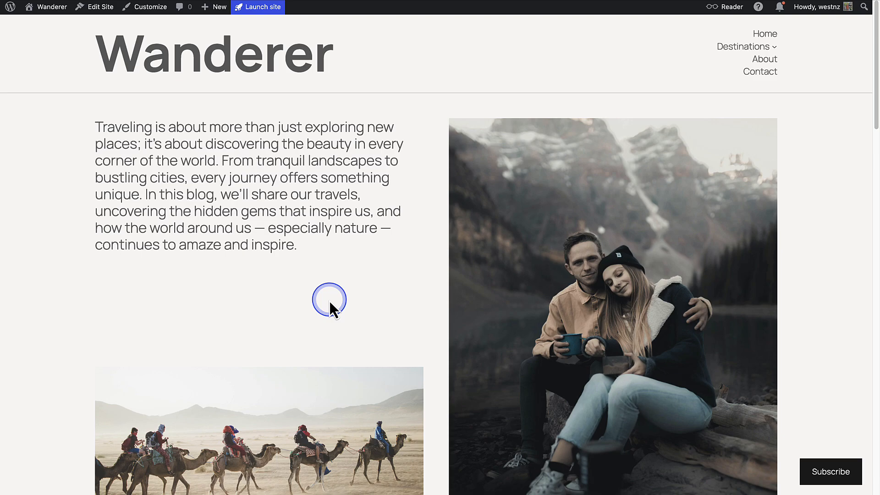
pyautogui.scroll(-4, 329, 301)
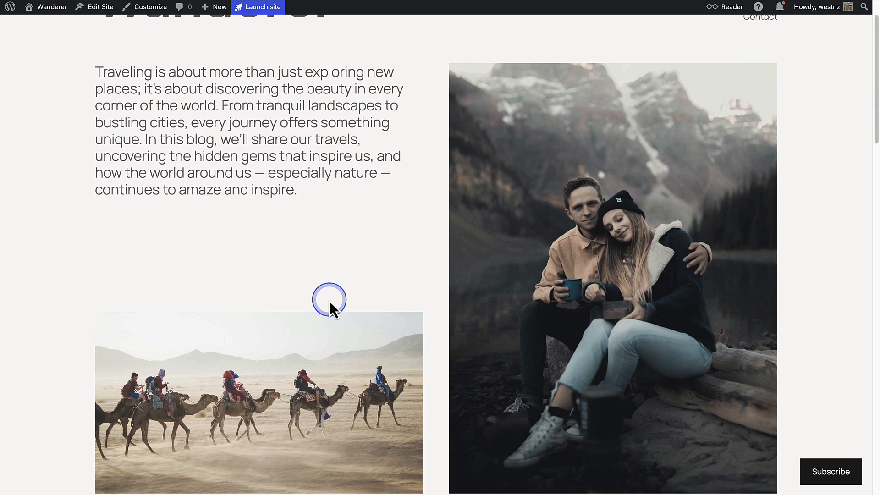
pyautogui.scroll(-7, 329, 301)
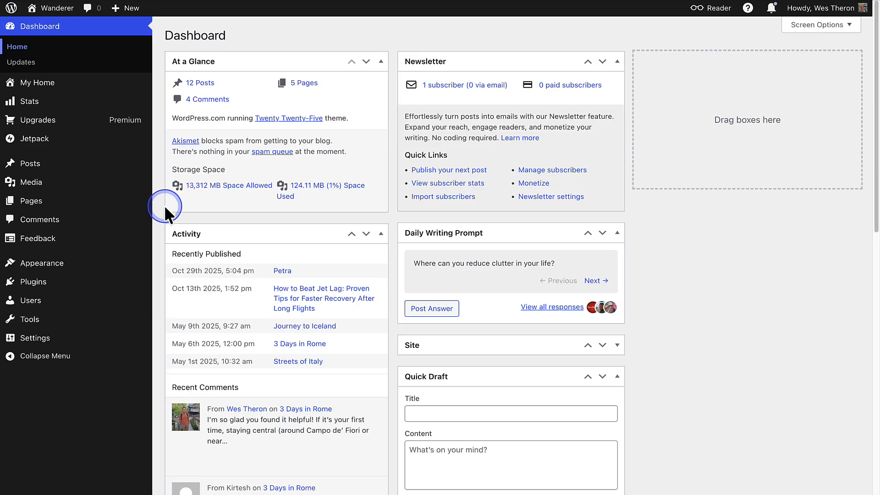
# Open the Wanderer site's Jetpack Subscribers page from the dashboard
pyautogui.moveTo(68, 146)
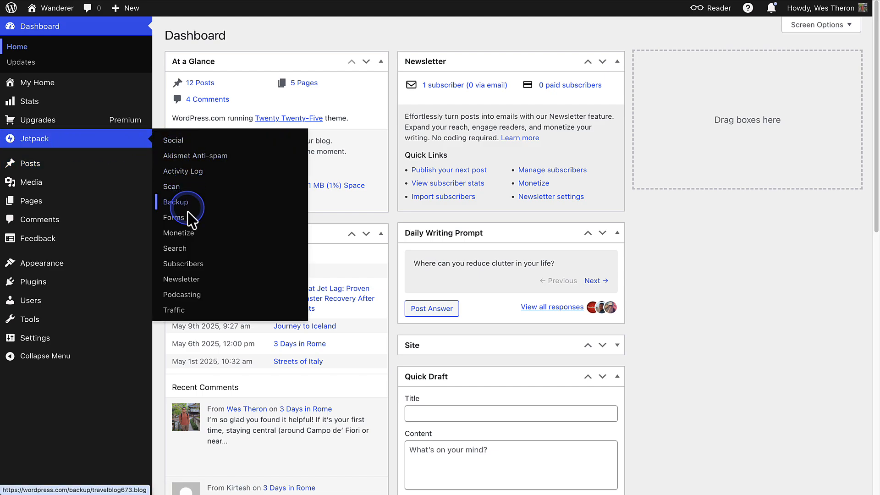
pyautogui.click(186, 268)
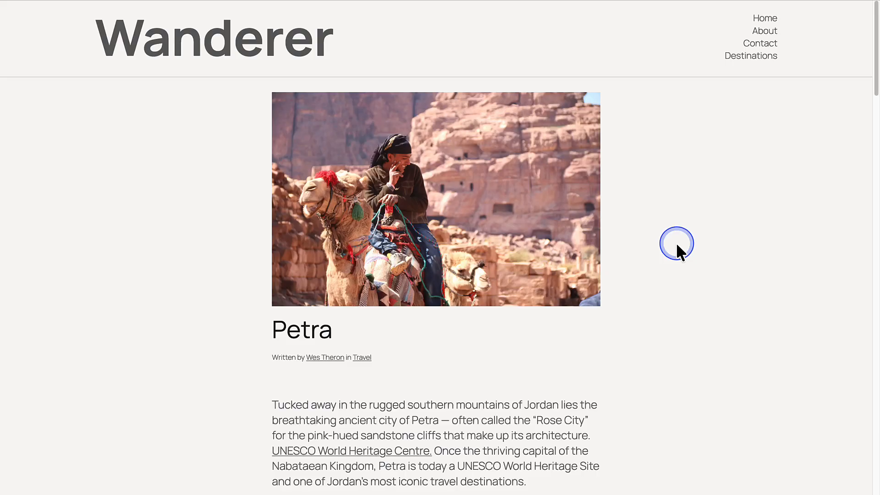
# Look through the published Petra post down to the Subscribe form at the end of its content
pyautogui.scroll(-5, 677, 244)
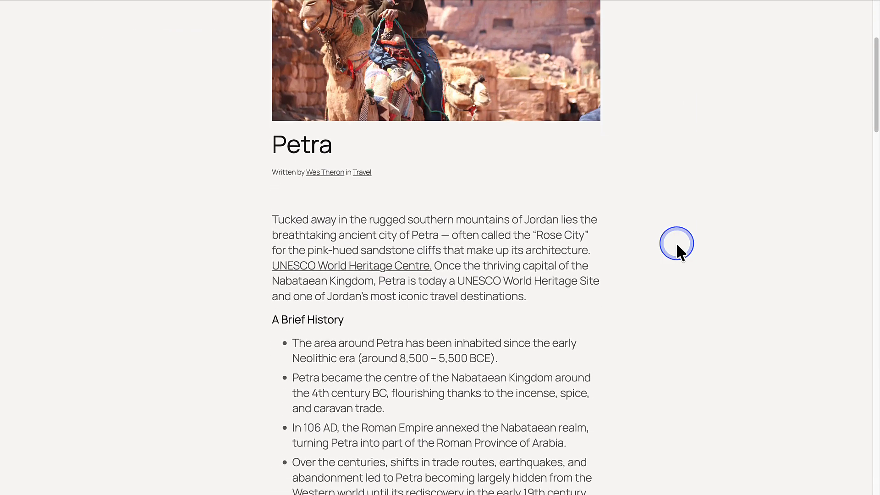
pyautogui.scroll(-12, 676, 244)
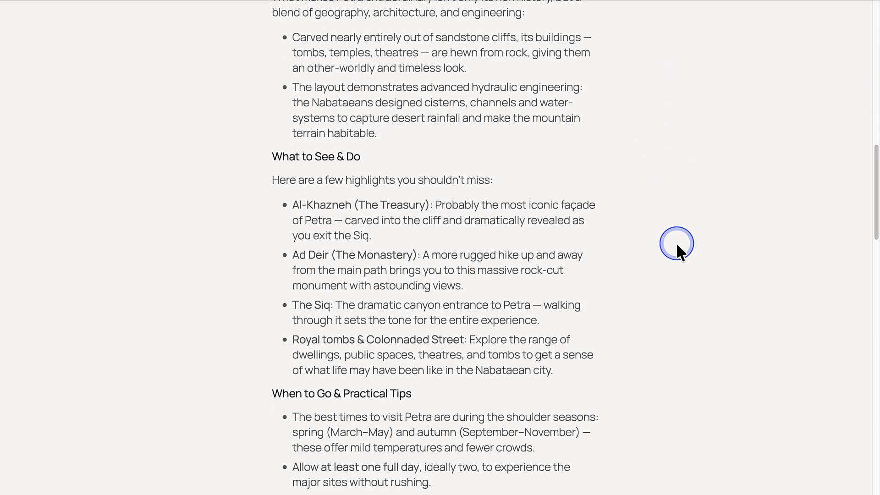
pyautogui.scroll(-10, 676, 244)
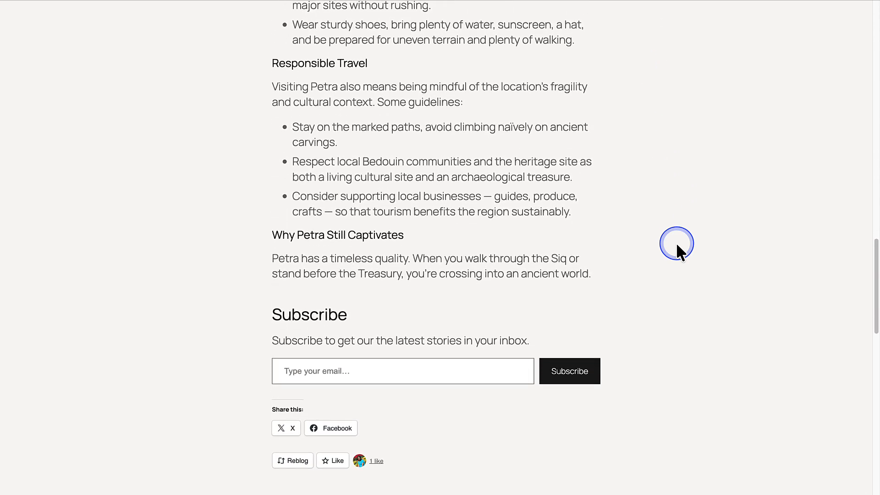